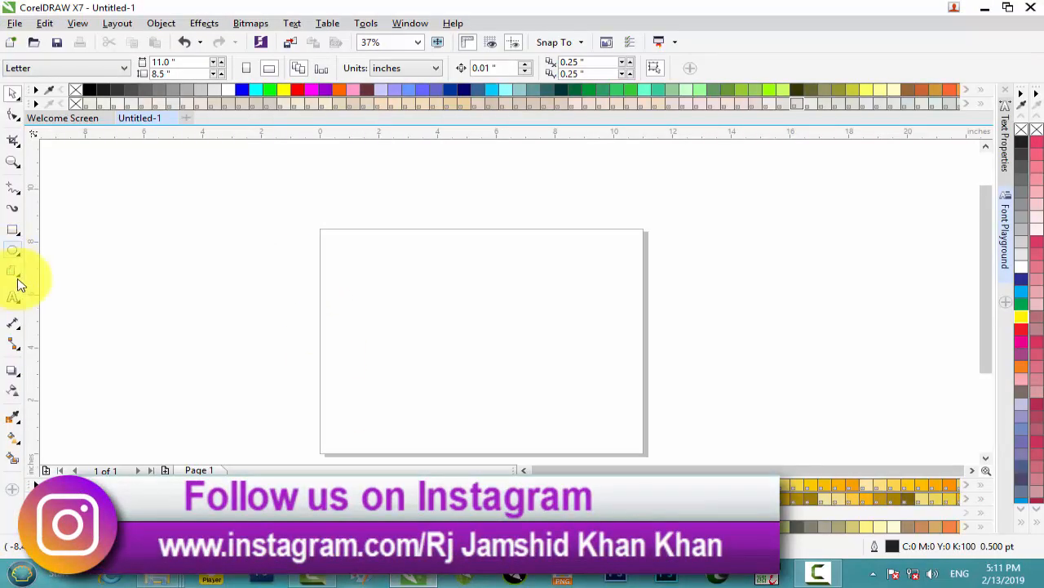
Draw a rectangle about 9.78 by 5.86 inches on the page and fill it with dark blue.
click(22, 279)
click(56, 270)
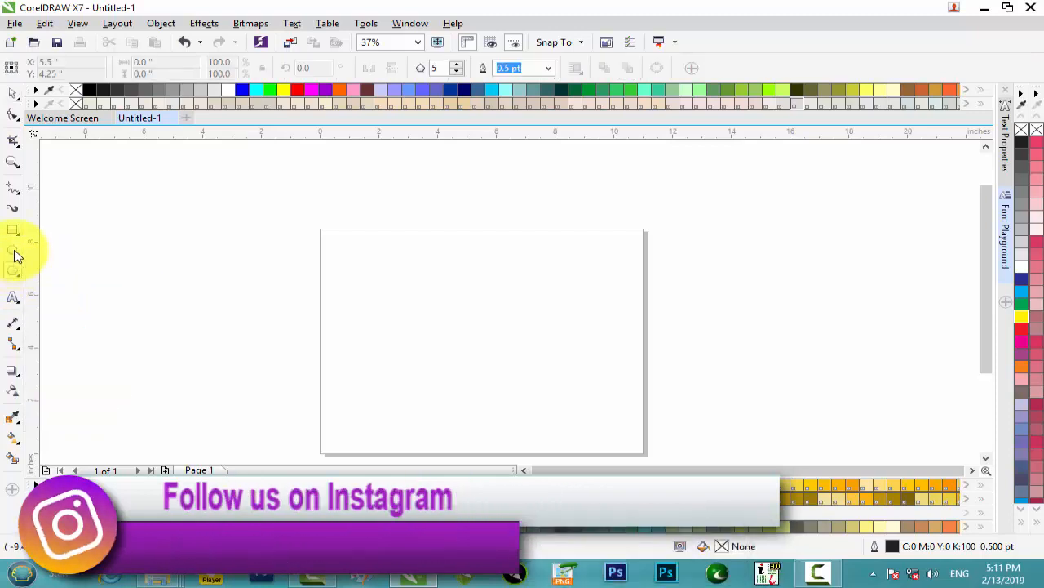
click(15, 231)
drag(391, 272, 329, 243)
drag(511, 333, 618, 398)
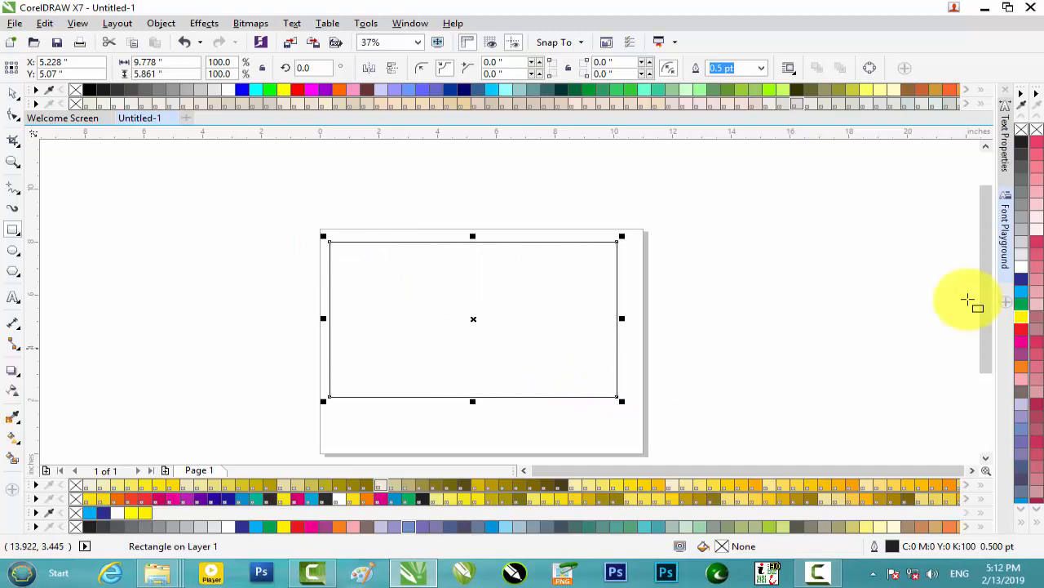
click(1023, 282)
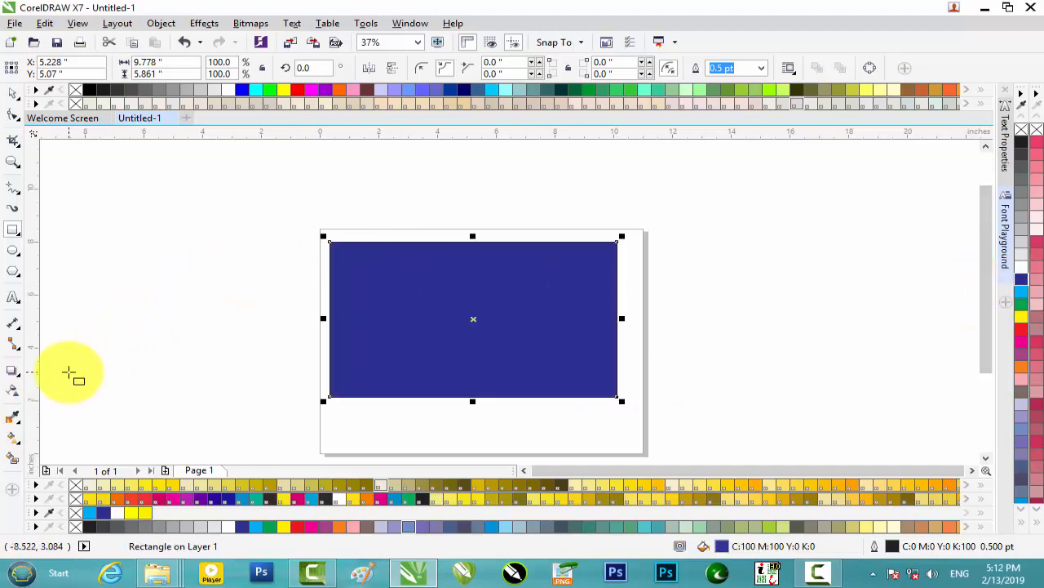
click(194, 253)
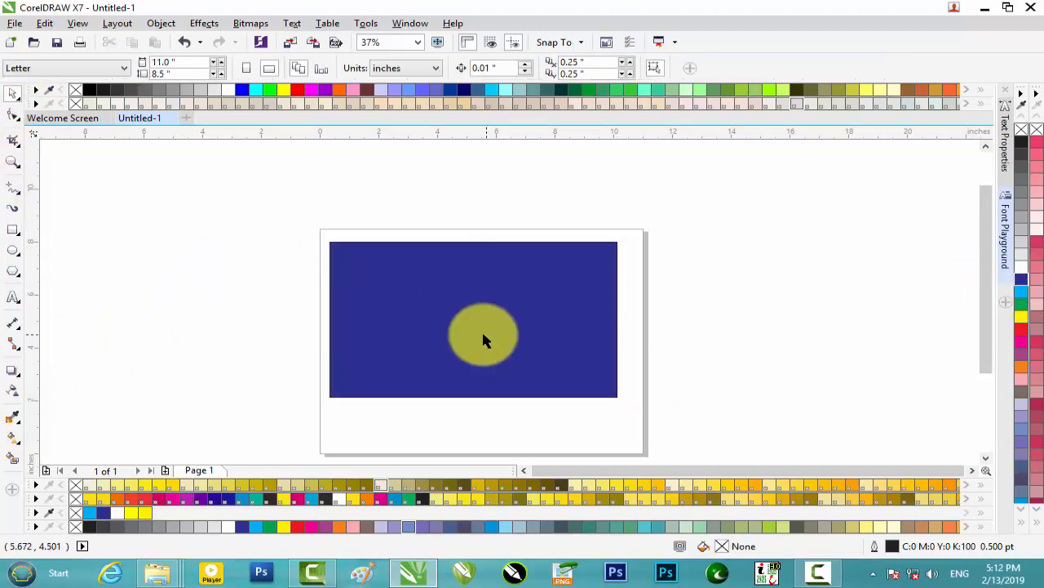
Apply a drop shadow to the blue rectangle and move the shadowed rectangle up toward the page's upper-left area.
click(14, 376)
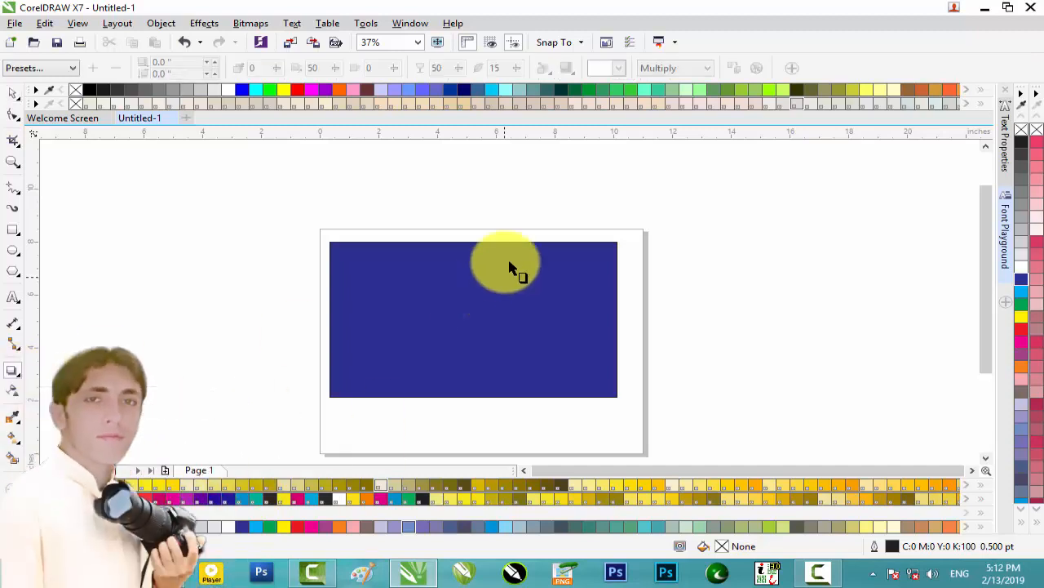
click(476, 294)
drag(473, 241, 700, 380)
click(14, 92)
drag(686, 324, 474, 324)
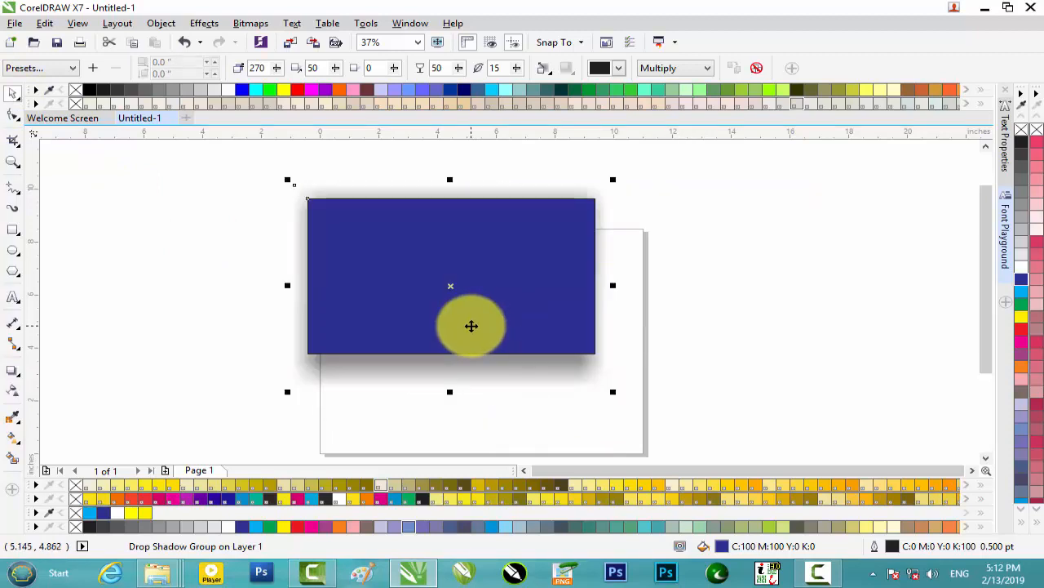
Break the drop shadow group apart and separate the shadow from the blue rectangle, leaving them partly overlapping.
key(ctrl+k)
click(641, 331)
drag(462, 299, 735, 313)
drag(495, 307, 315, 295)
drag(716, 296, 516, 307)
drag(334, 252, 368, 264)
PowerClip the shadow inside the blue rectangle and reposition it within the frame toward the upper edge.
right_click(330, 178)
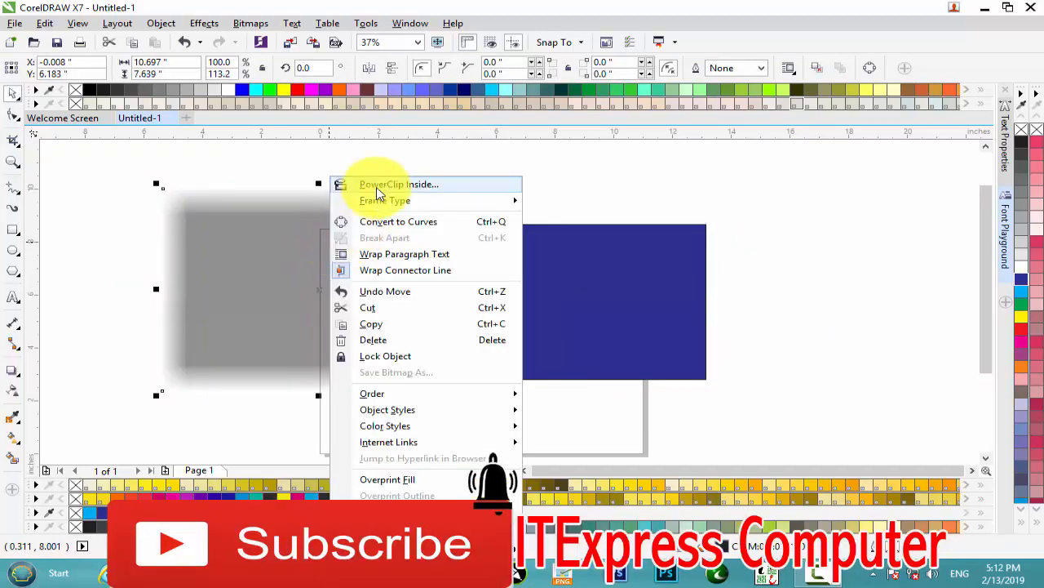
click(378, 186)
click(538, 314)
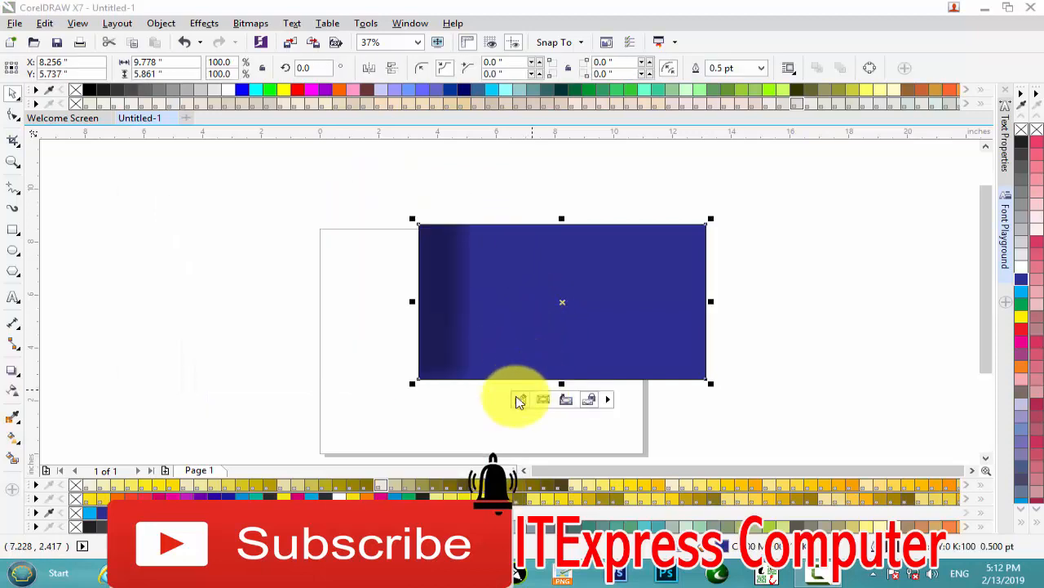
click(519, 400)
drag(431, 312, 674, 268)
click(572, 410)
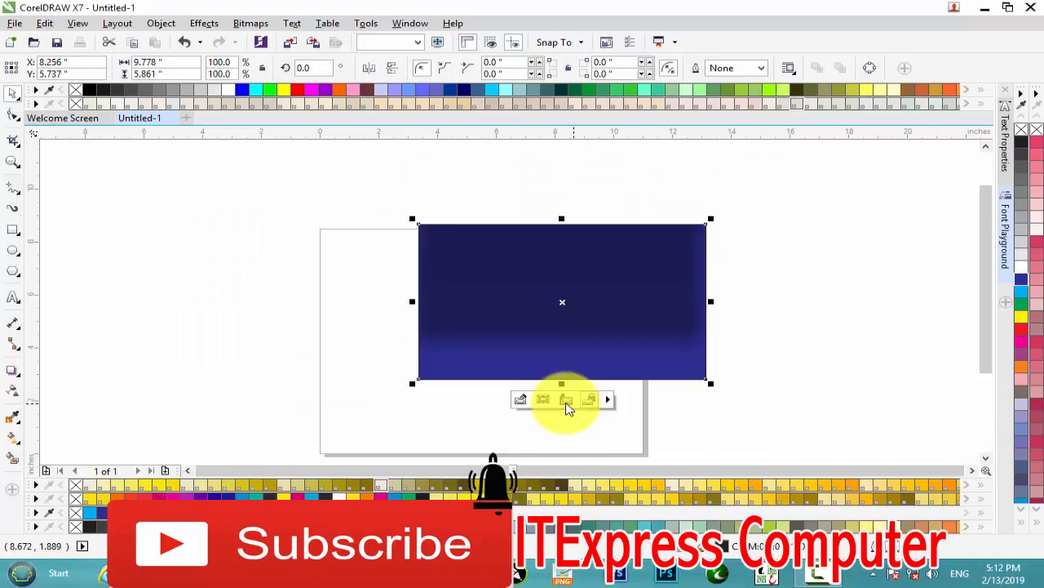
Undo the shadow's repositioning and its PowerClip into the blue rectangle.
click(831, 372)
click(533, 284)
key(ctrl+z)
key(ctrl+z)
key(ctrl+z)
key(ctrl+z)
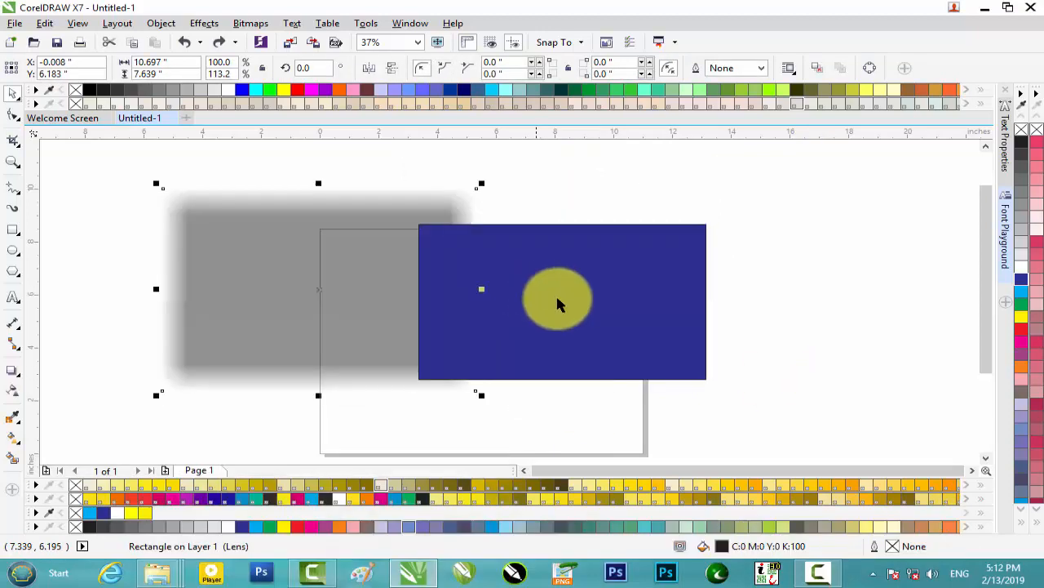
Move the shadow clear of the blue rectangle and PowerClip it inside that rectangle.
click(837, 307)
drag(367, 275, 263, 281)
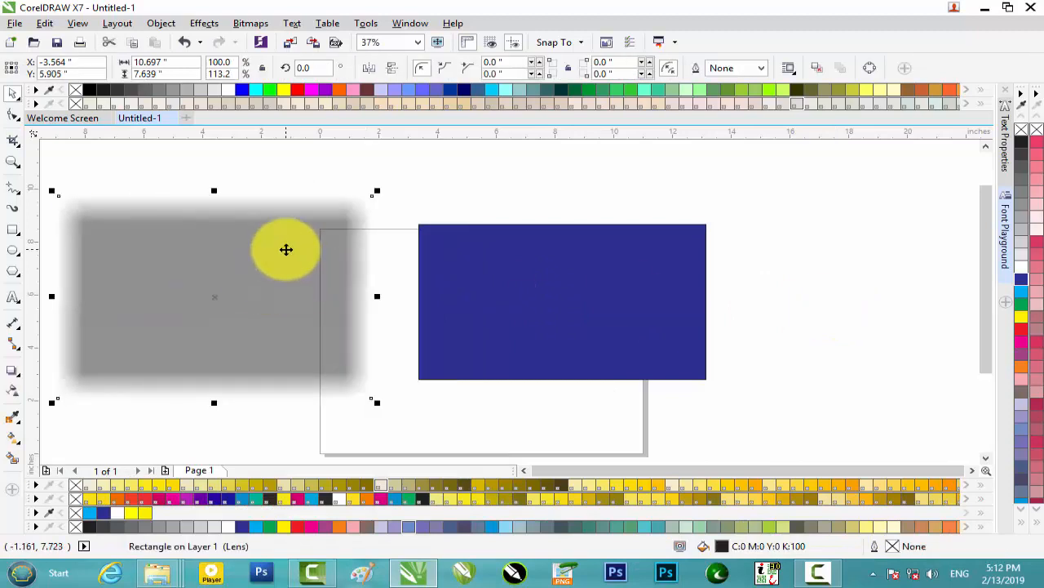
right_click(286, 249)
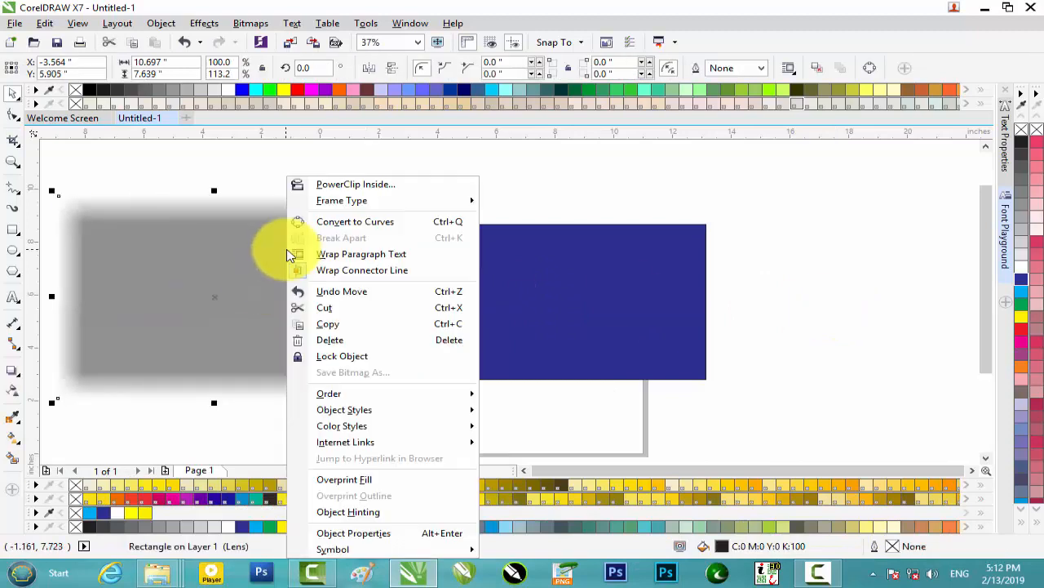
click(342, 186)
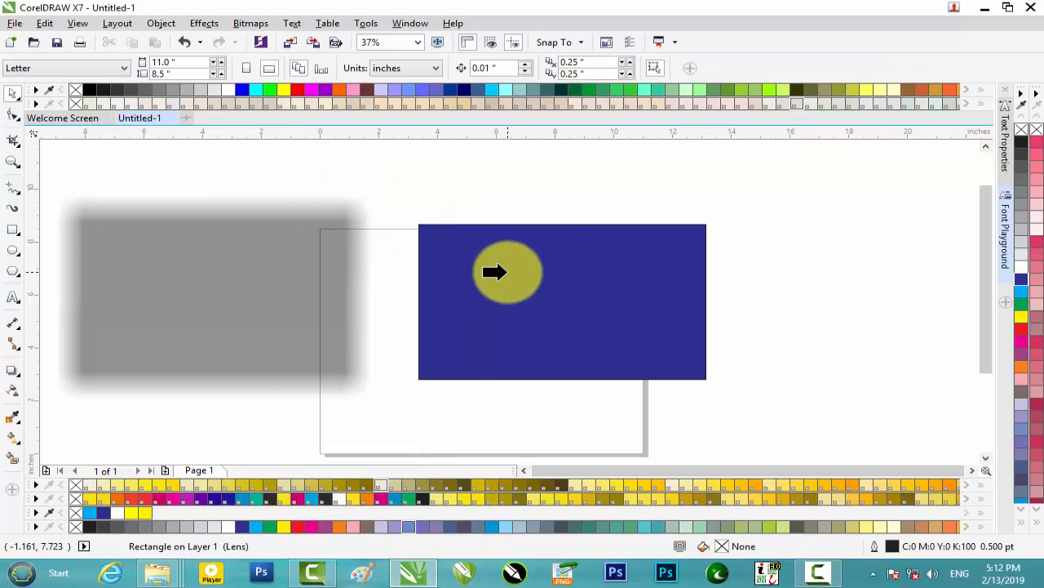
click(493, 272)
Edit the PowerClip contents, scaling the shadow about its centre to about 4.94 by 3.53 inches, and finish editing.
click(528, 401)
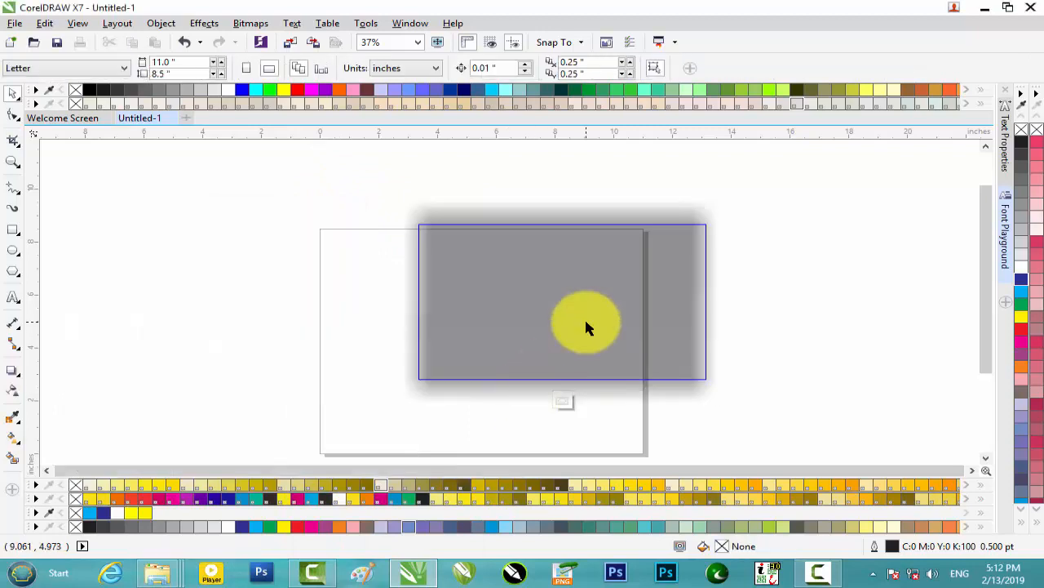
click(586, 326)
drag(725, 199, 658, 249)
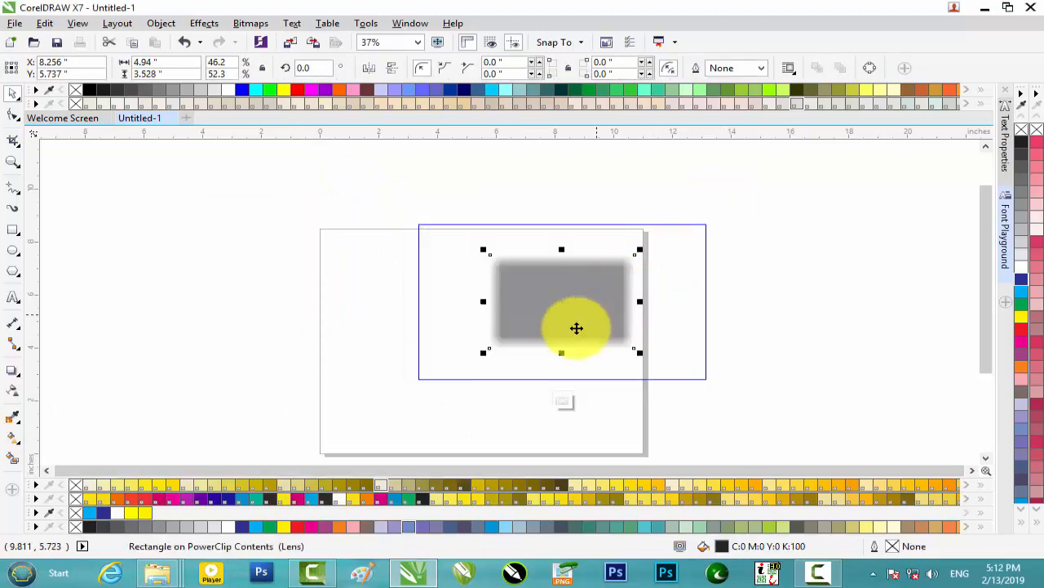
click(563, 400)
click(754, 330)
Move the blue rectangle with its clipped shadow to the left and delete it.
scroll(536, 282, up, 4)
scroll(536, 282, down, 2)
drag(526, 290, 386, 277)
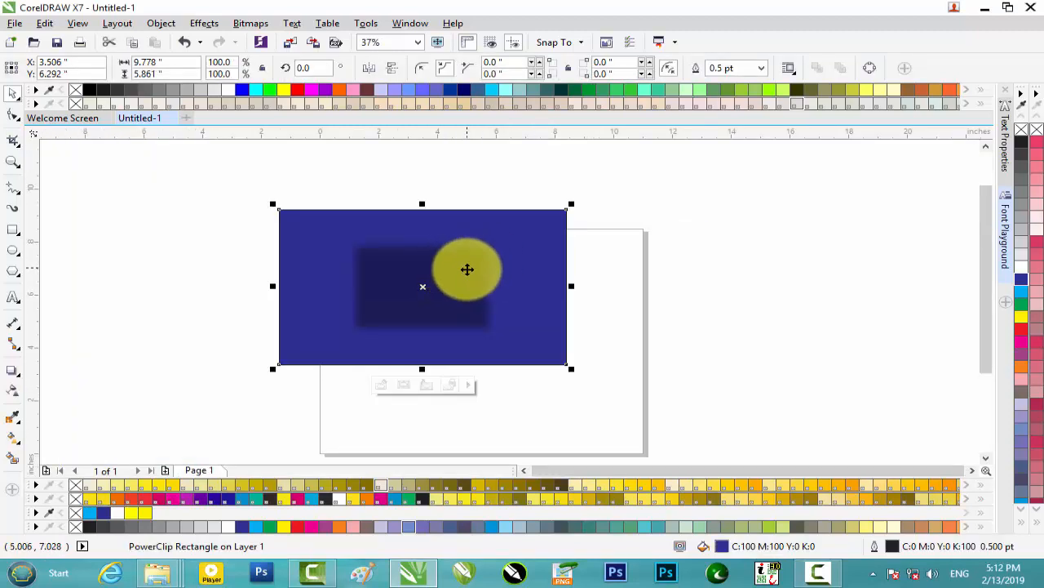
key(Delete)
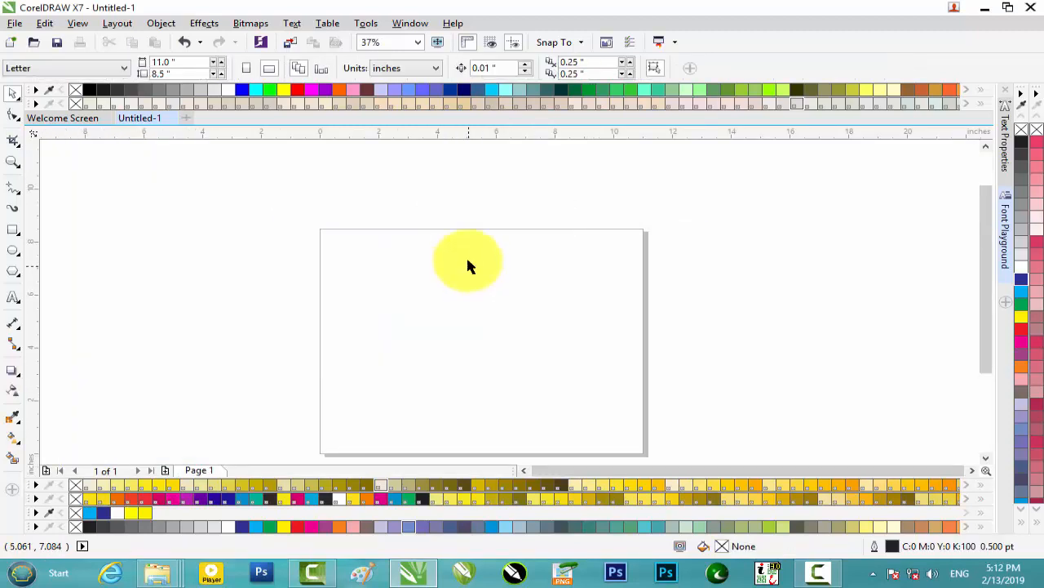
Draw a rectangle about 9.08 by 6.31 inches on the page and fill it with yellow.
click(13, 231)
drag(337, 255, 605, 422)
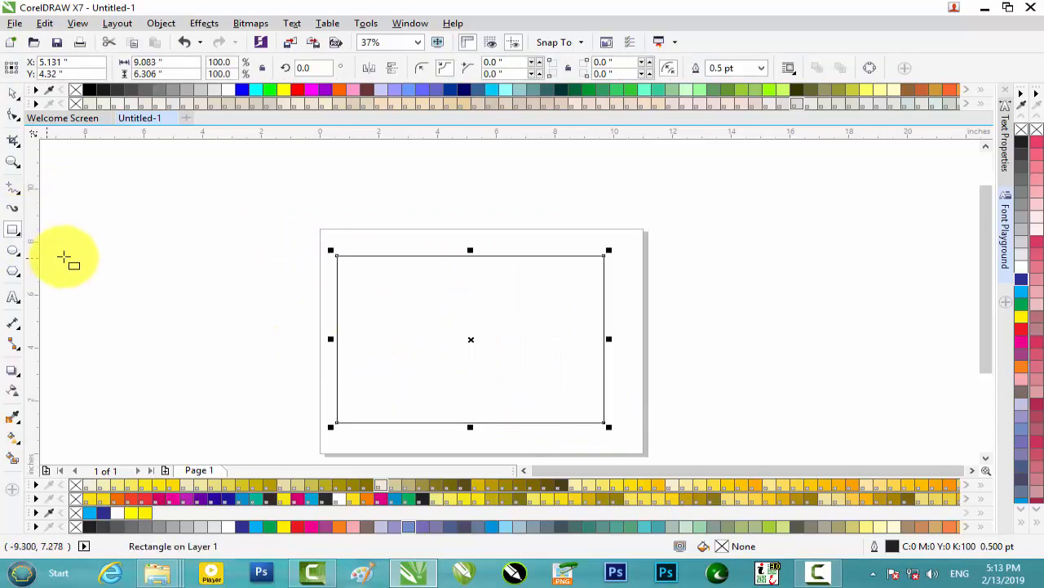
click(1021, 316)
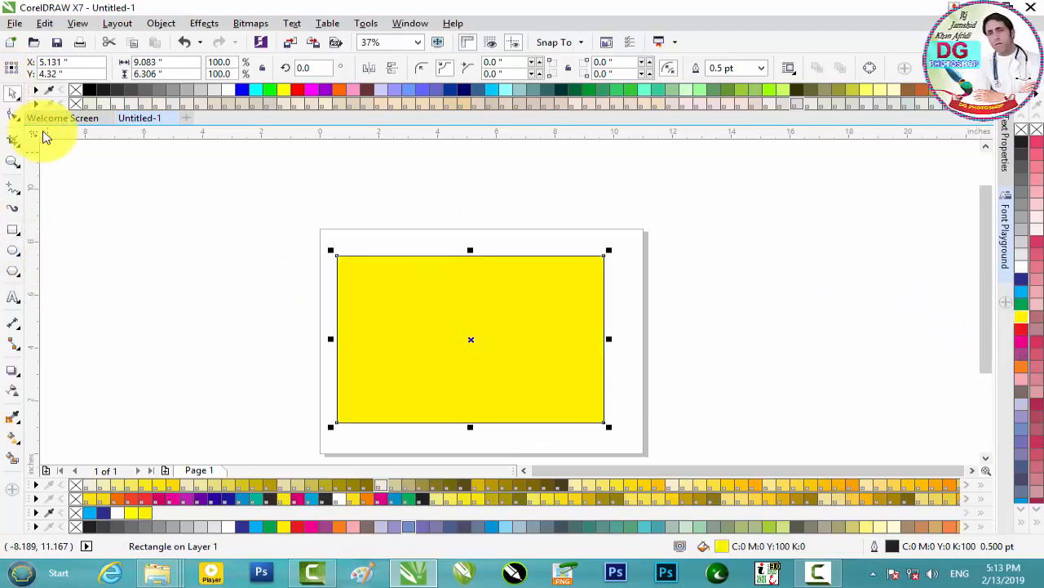
click(89, 258)
Add the person's name as artistic text, enlarged to about 58 pt, and place it near the yellow rectangle's upper edge.
click(13, 295)
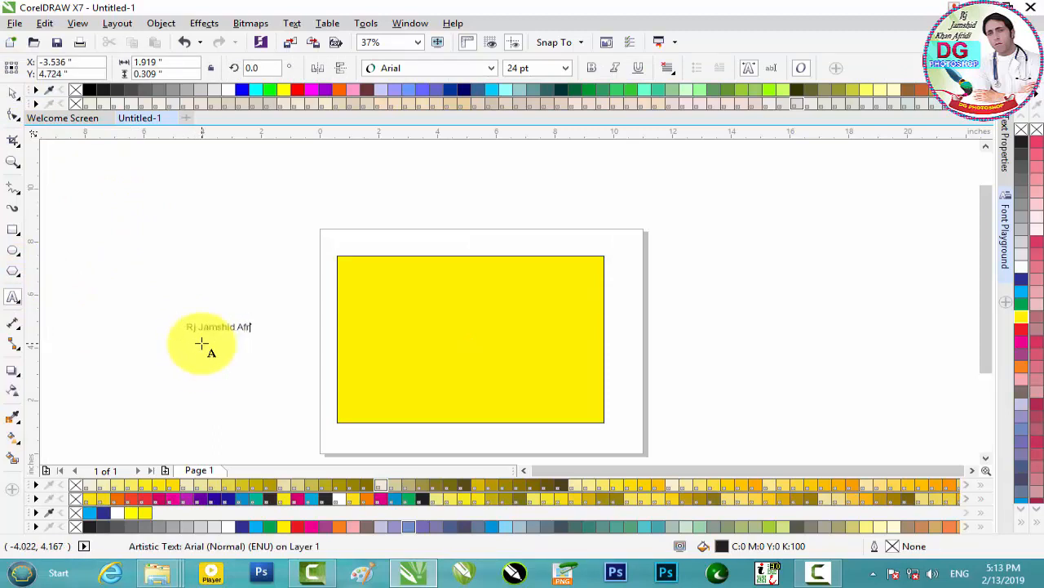
click(13, 94)
drag(236, 326, 527, 359)
scroll(527, 359, up, 2)
scroll(542, 349, down, 1)
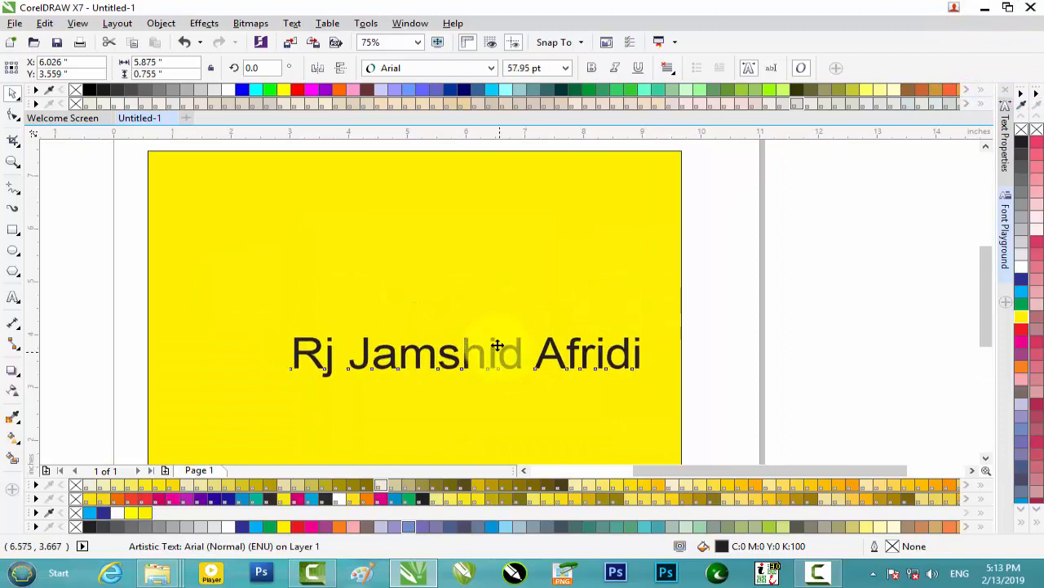
drag(498, 345, 439, 219)
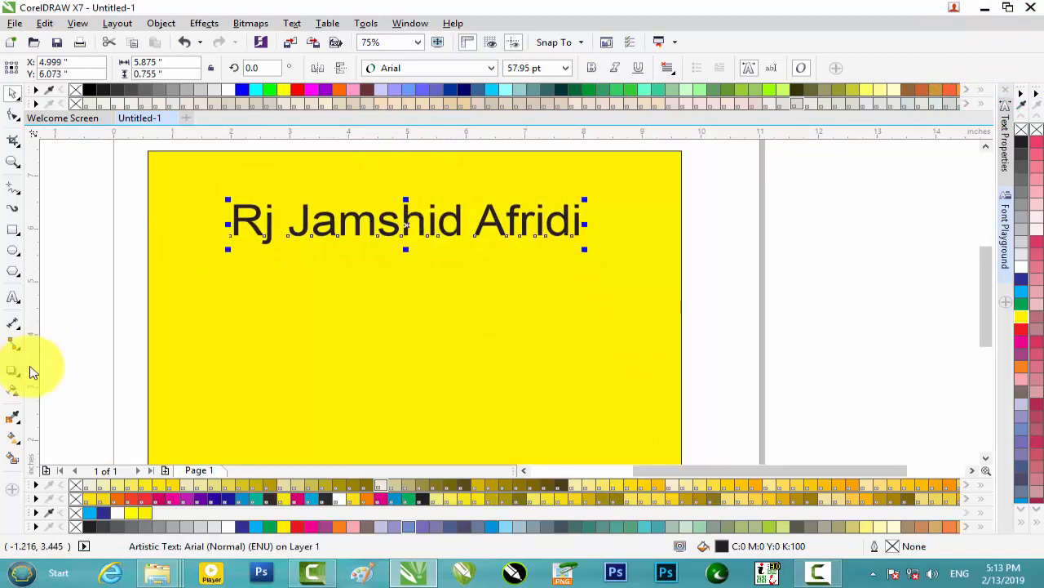
Add a short downward drop shadow to the name text and set the shadow colour to dark blue.
click(19, 372)
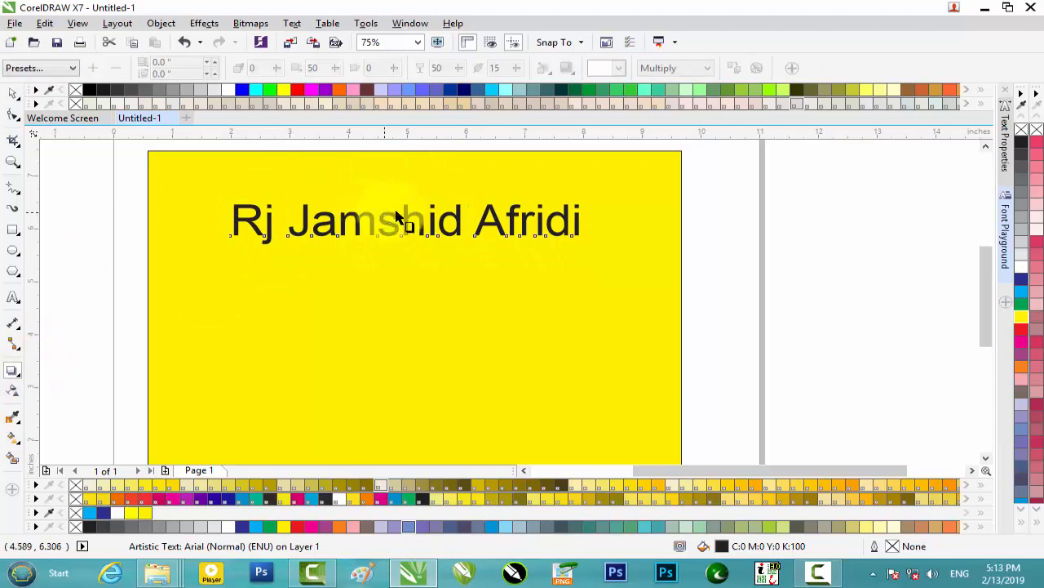
drag(390, 239, 402, 256)
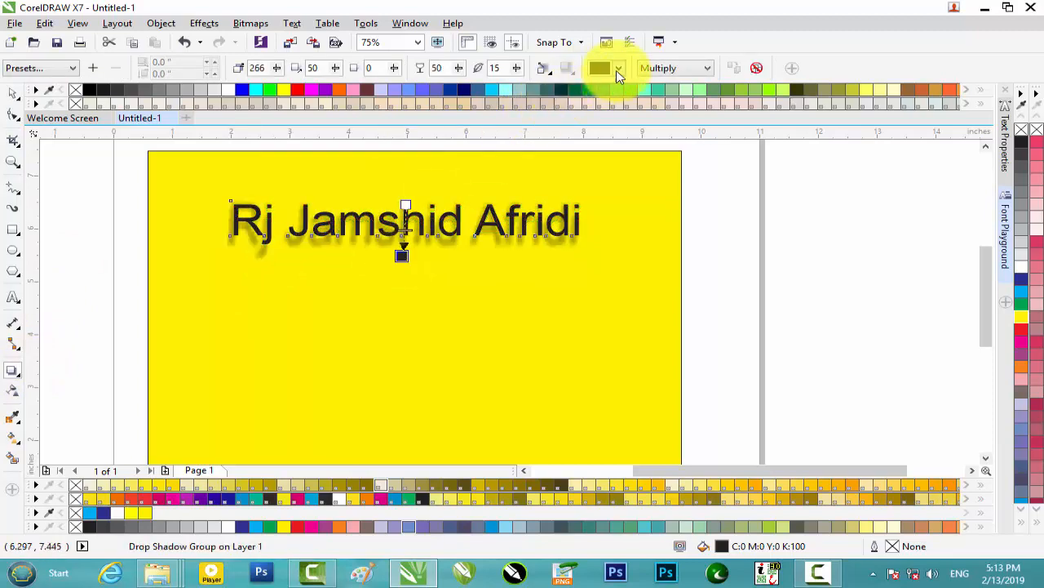
click(618, 68)
click(628, 108)
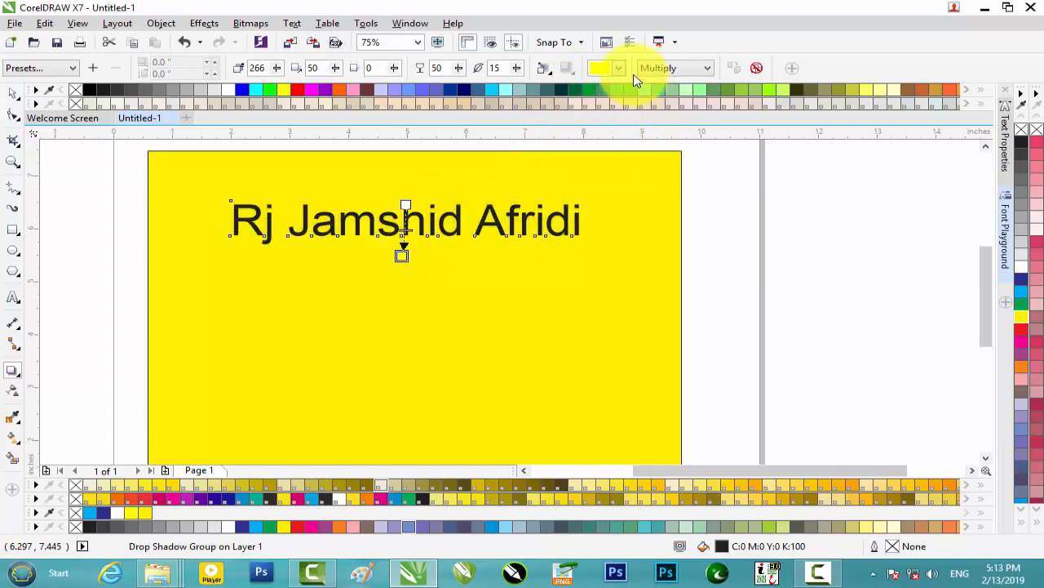
click(621, 69)
click(636, 113)
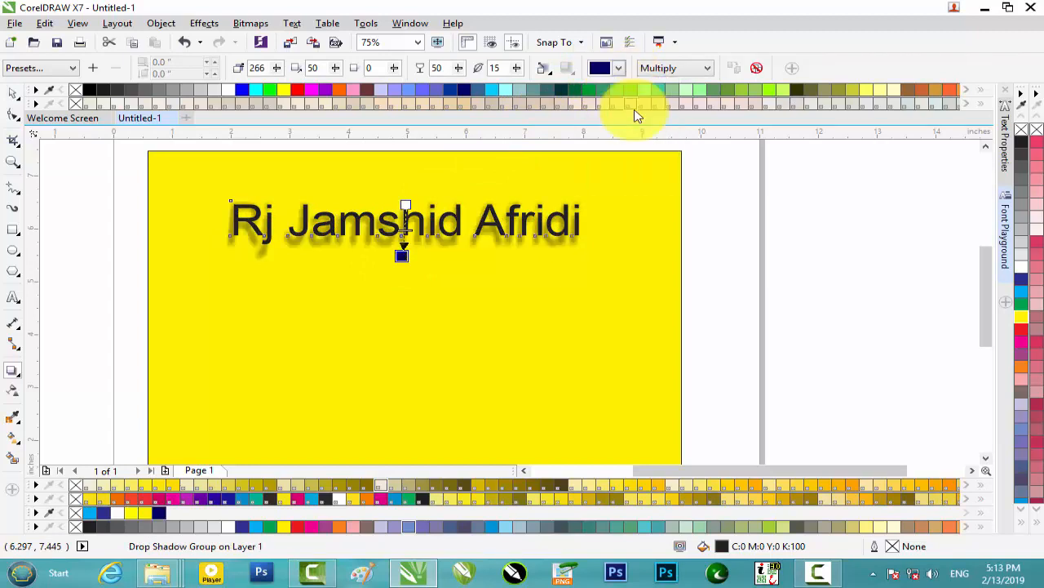
Try the Flat Bottom Right, Large Glow and Perspective Bottom Left shadow presets on the name text.
click(74, 69)
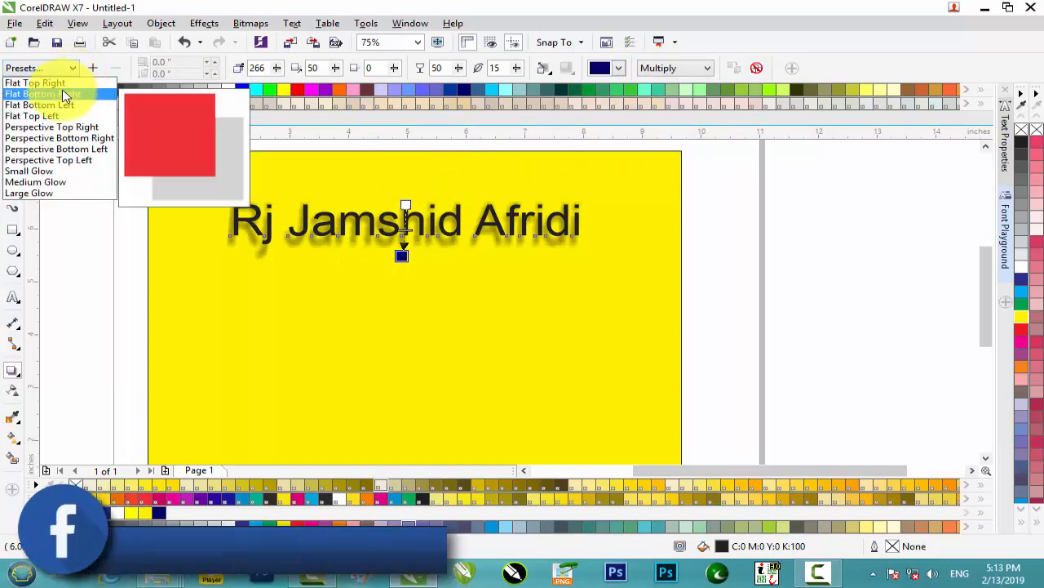
click(64, 93)
click(71, 69)
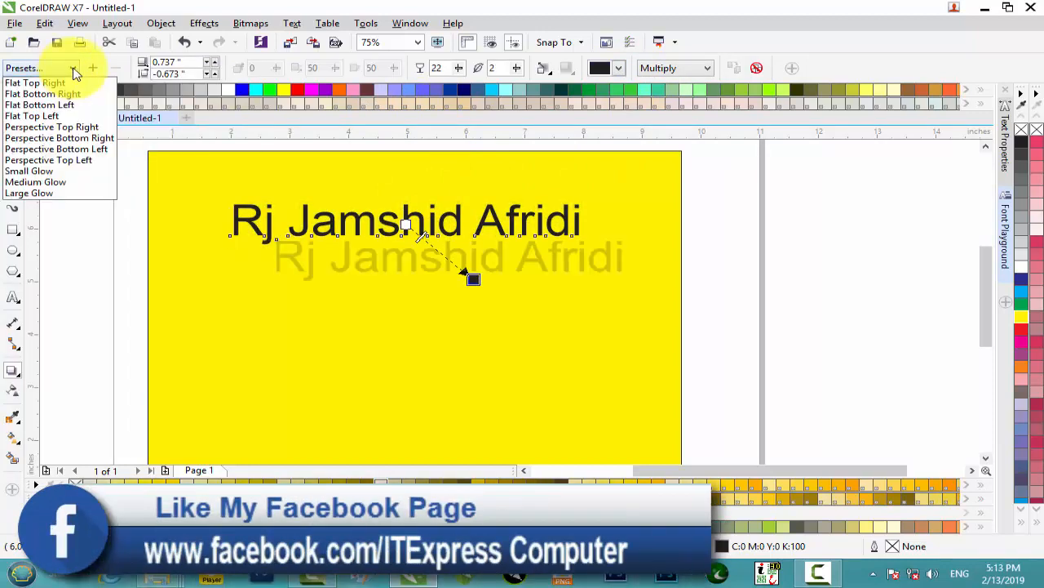
click(28, 193)
click(72, 69)
click(48, 149)
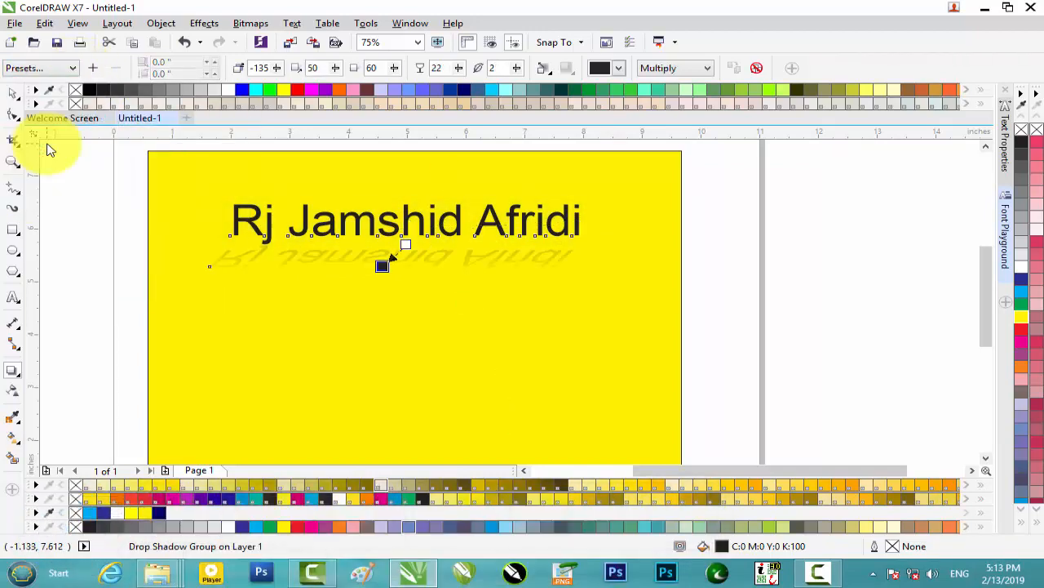
Try the Flat Top Right, Flat Bottom Right, Flat Bottom Left and Flat Top Left shadow presets on the name text.
click(74, 69)
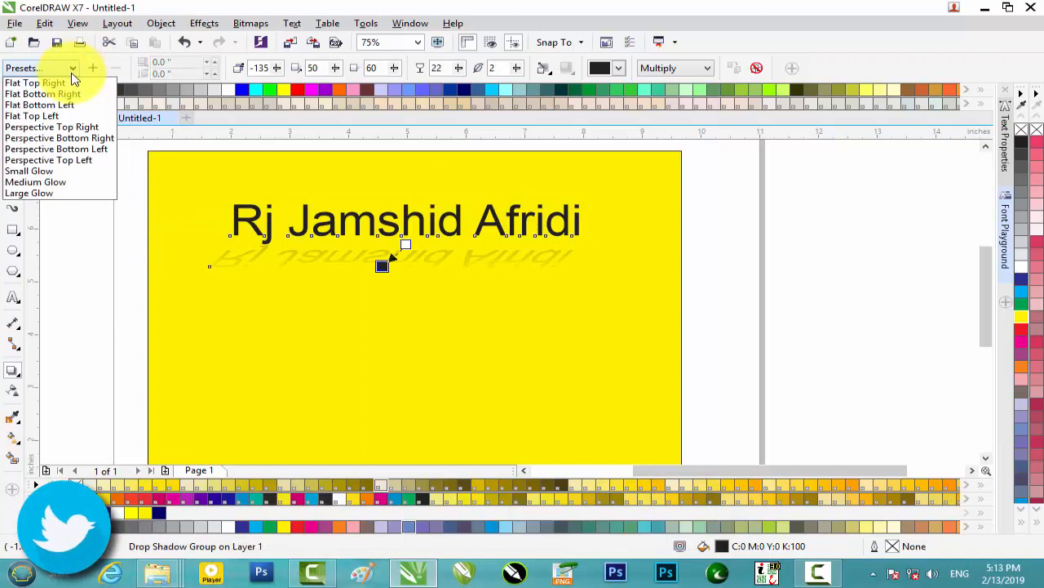
click(70, 82)
click(75, 69)
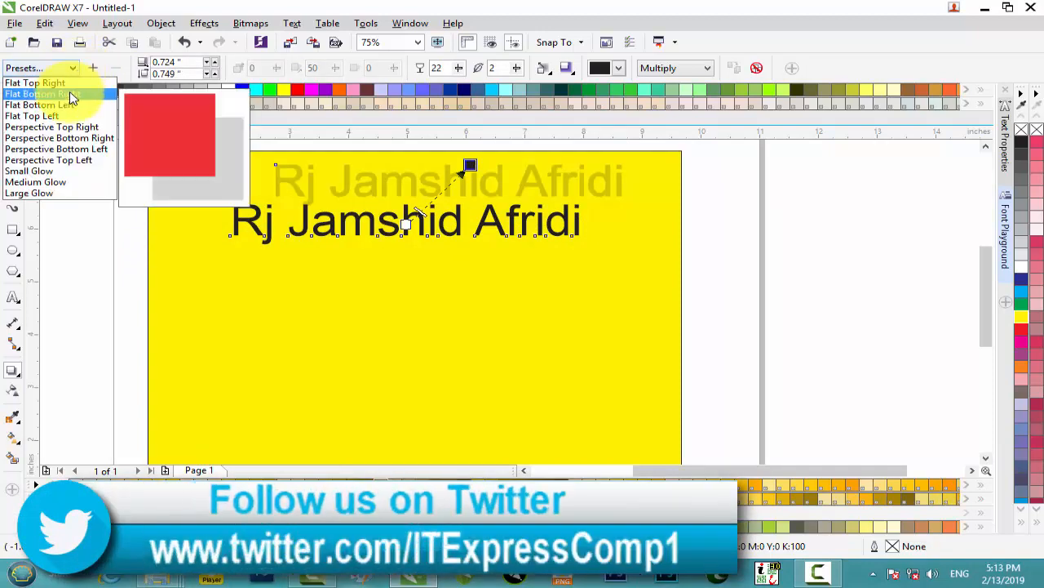
click(49, 94)
click(74, 68)
click(69, 106)
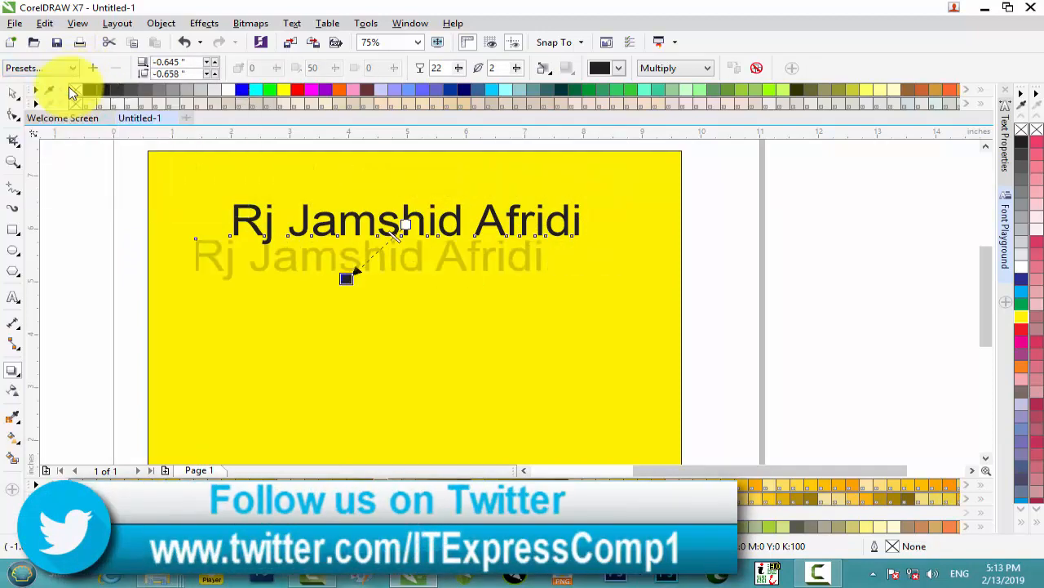
click(74, 69)
click(33, 116)
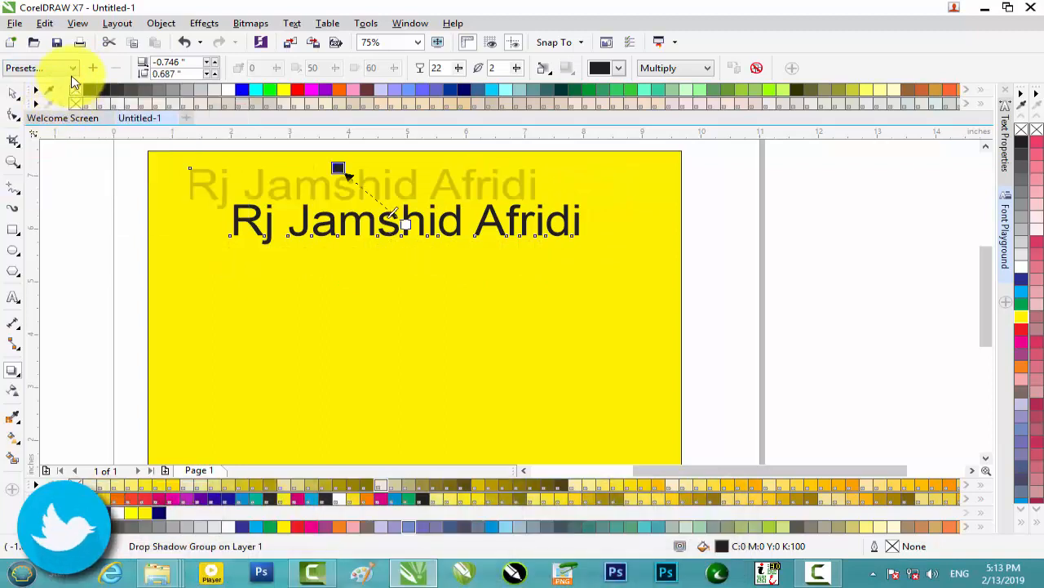
Apply the Perspective Top Right shadow preset to the name text.
click(73, 69)
click(58, 128)
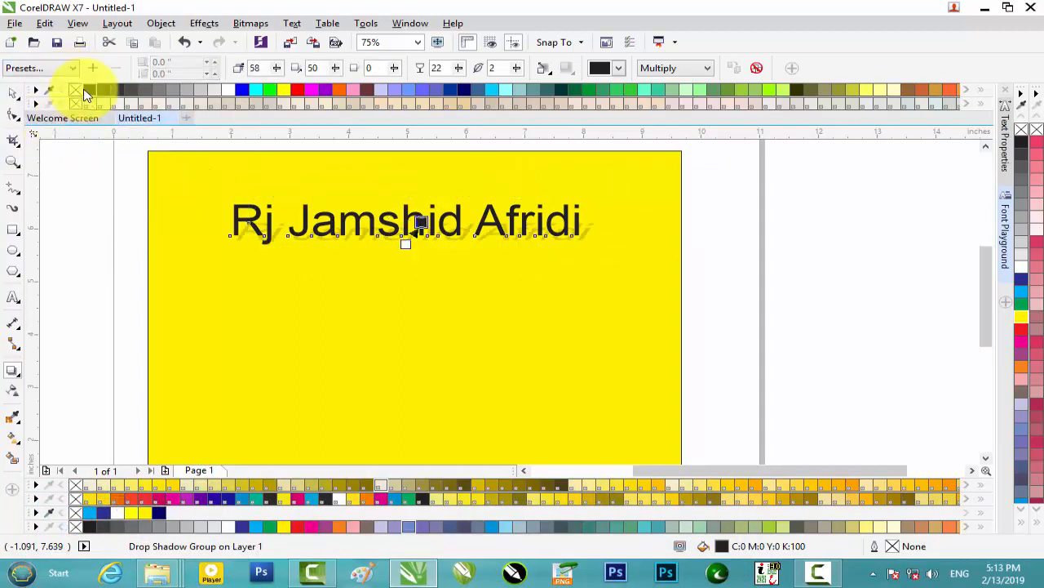
scroll(424, 247, up, 2)
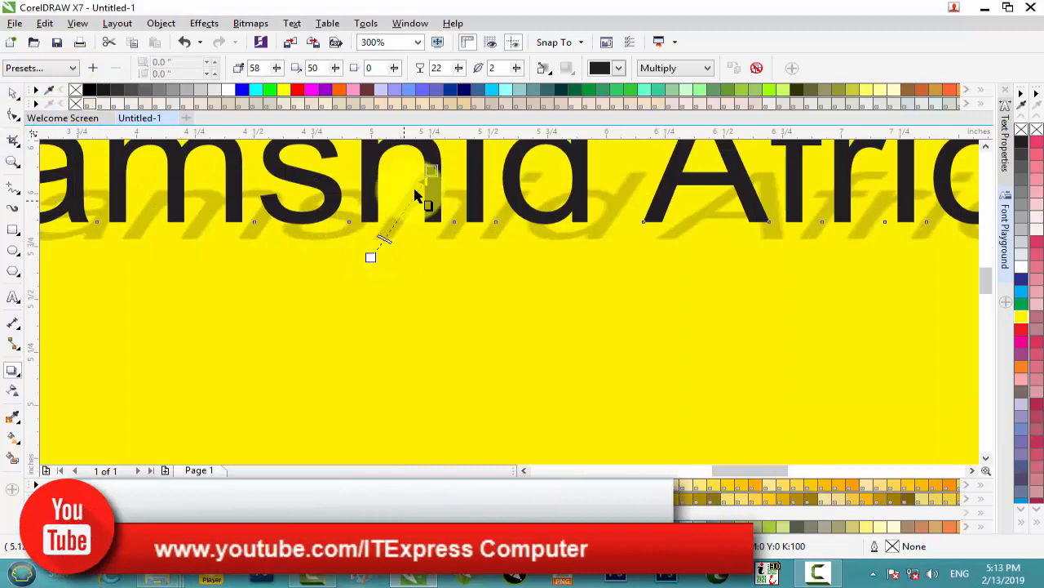
Reposition the end point of the name text's shadow to make it more upright, and set the shadow direction to 72.
drag(426, 174, 376, 168)
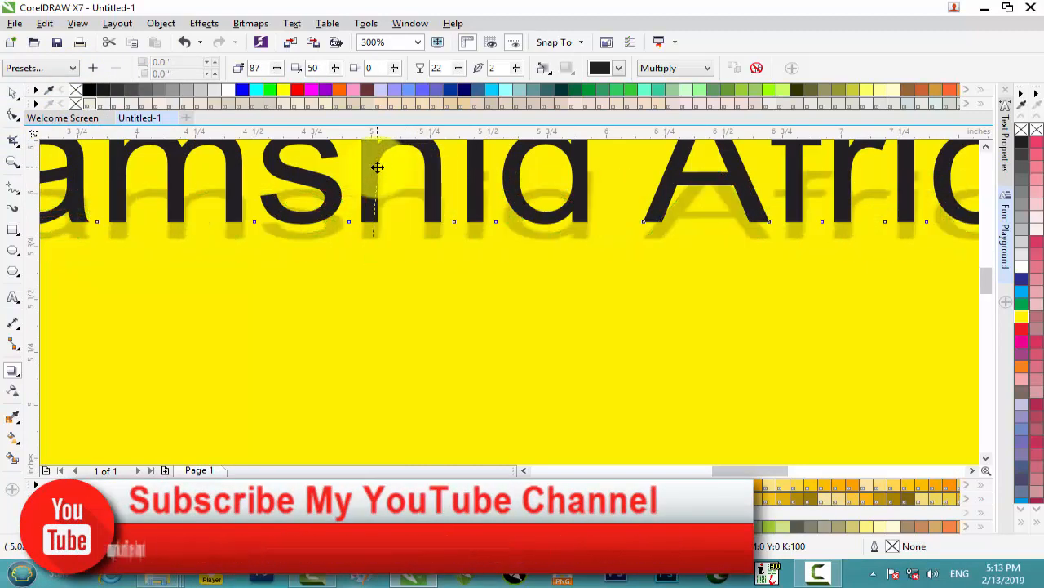
scroll(377, 167, down, 1)
scroll(377, 167, down, 1)
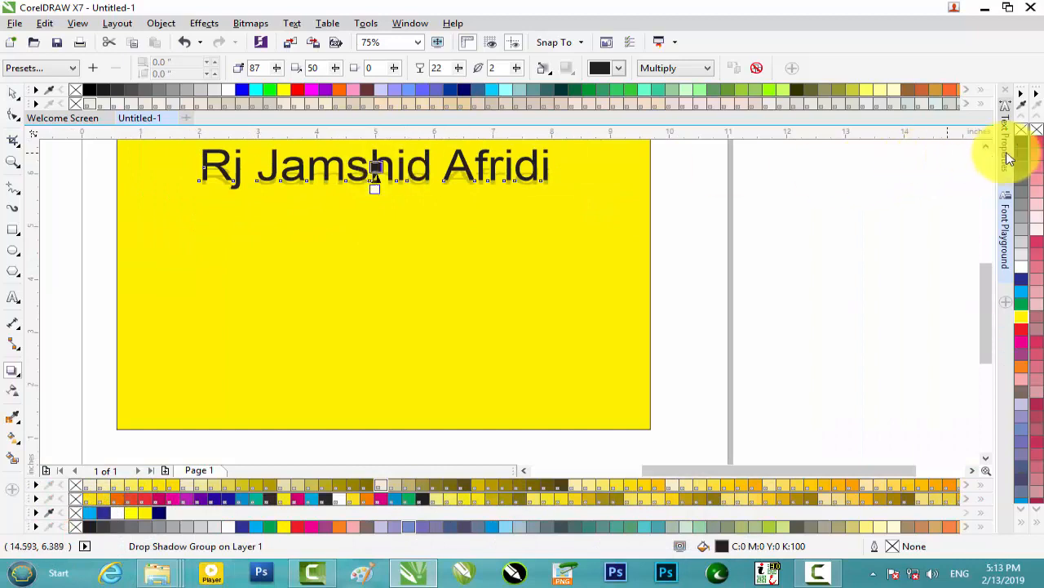
scroll(985, 149, up, 2)
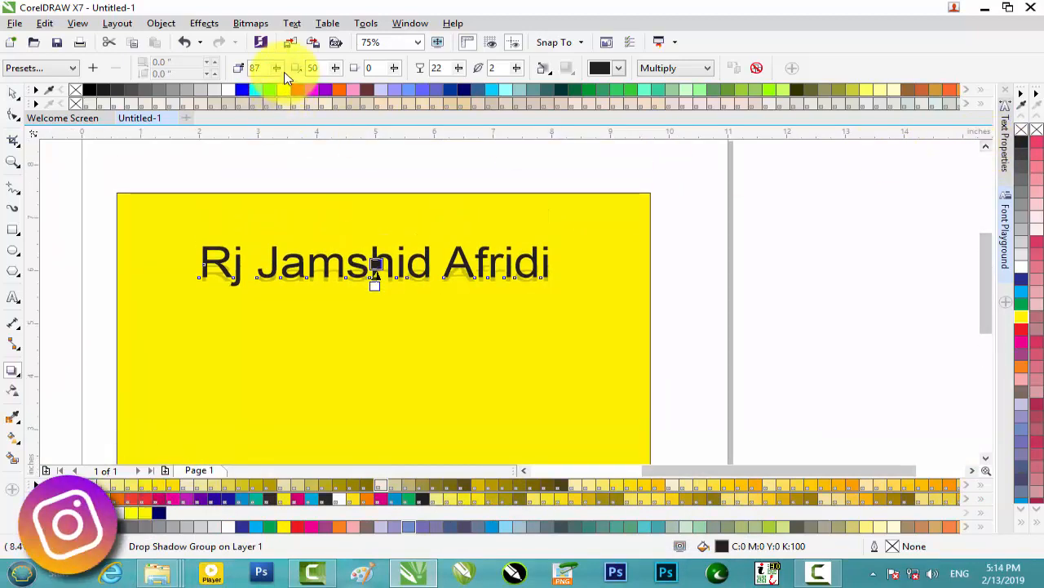
drag(276, 72, 276, 85)
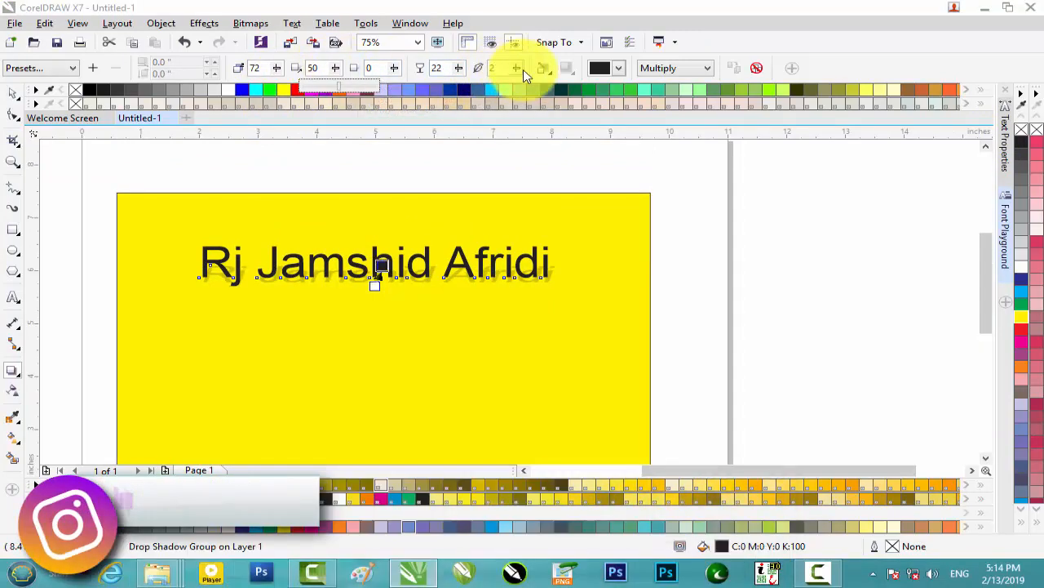
Try the Overlay, Exclusion and If Lighter merge modes on the name text's shadow.
click(700, 68)
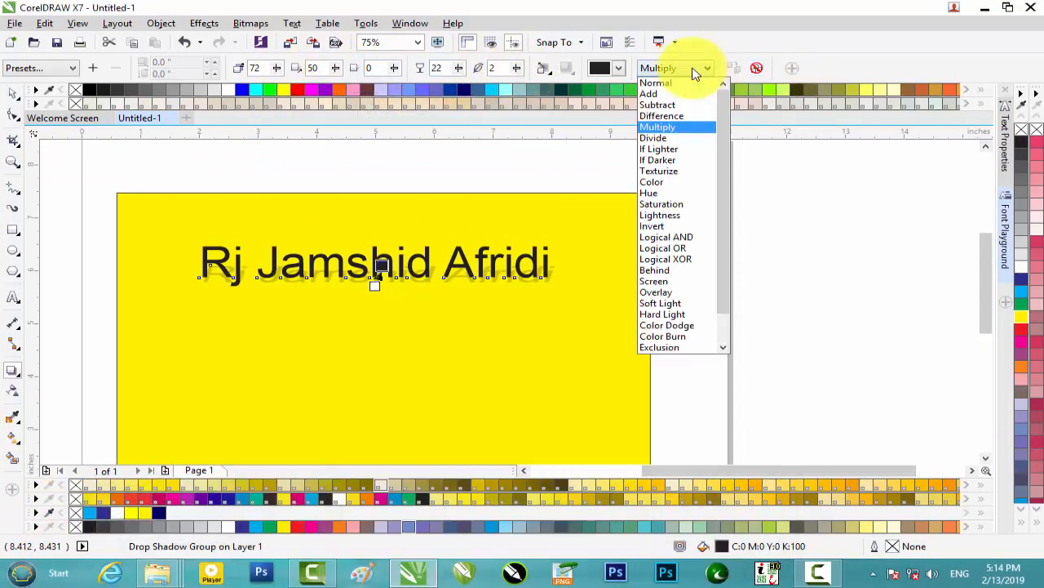
click(677, 127)
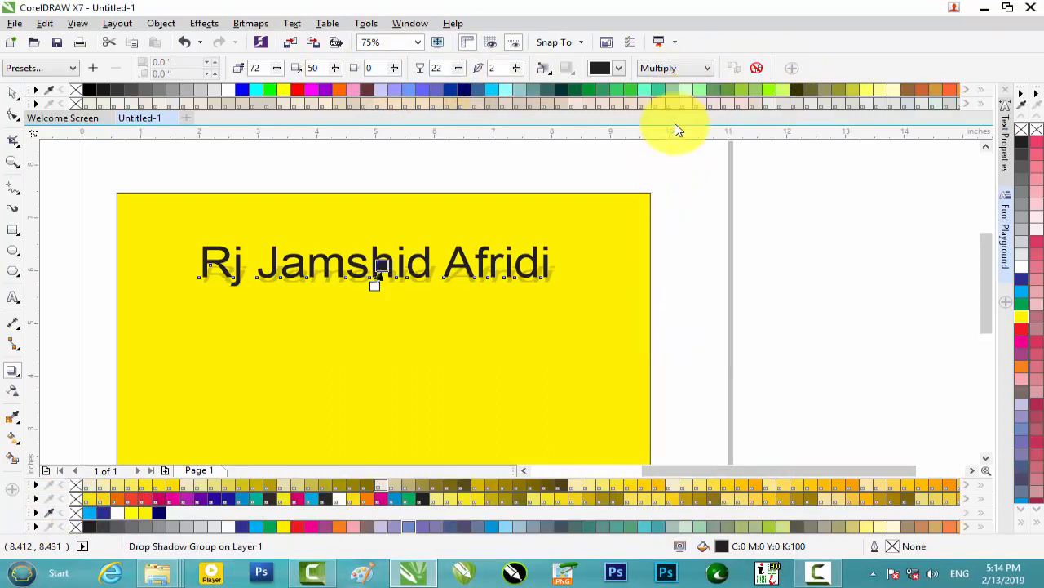
click(620, 70)
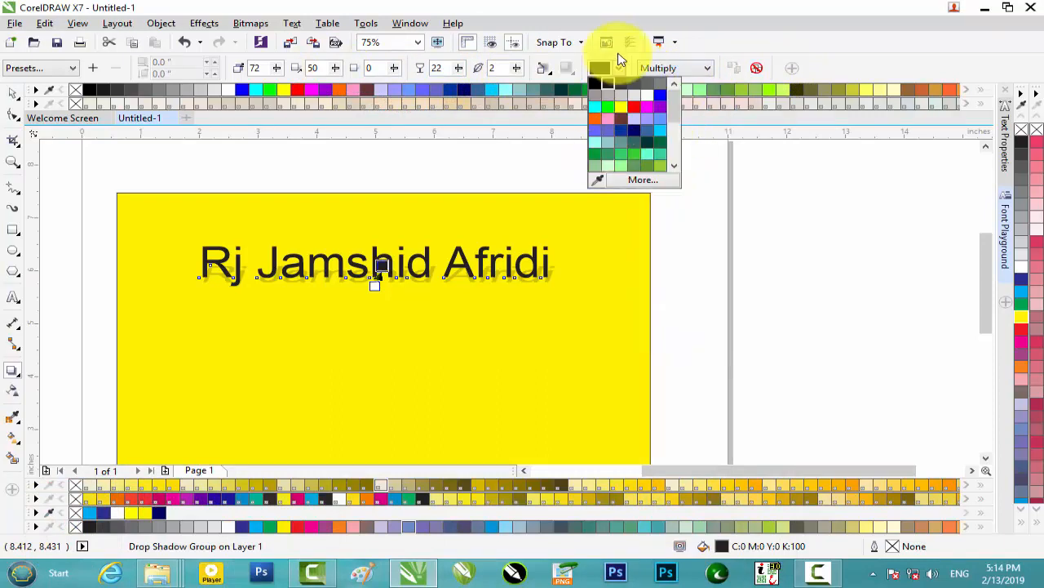
click(691, 70)
click(688, 70)
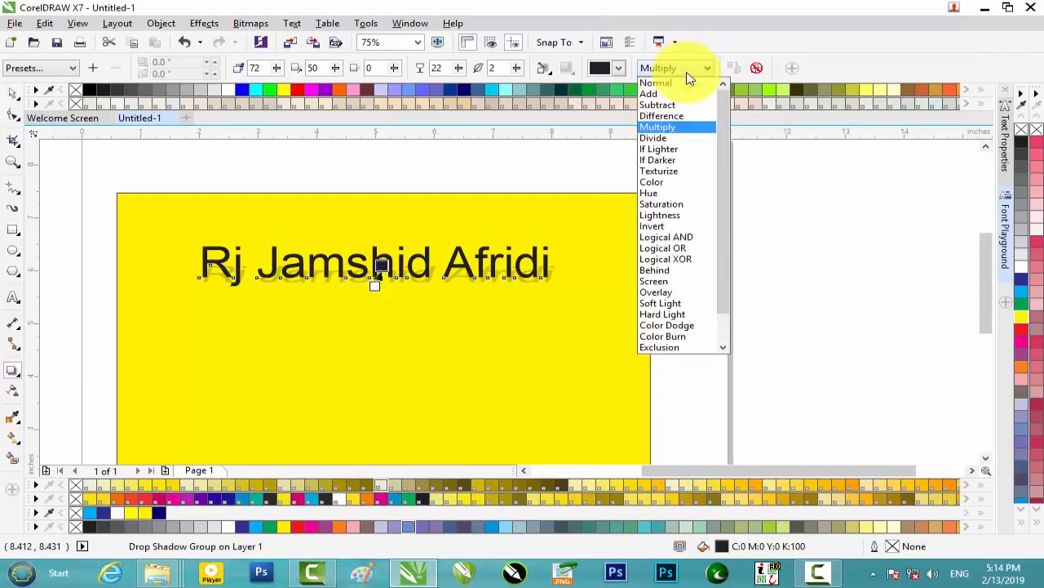
click(674, 291)
scroll(447, 272, up, 2)
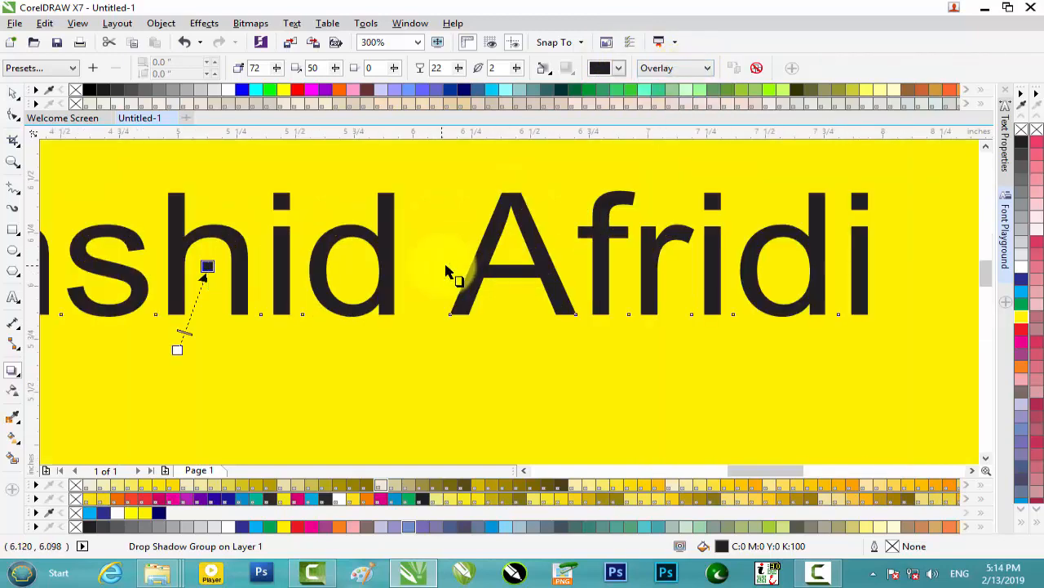
click(674, 69)
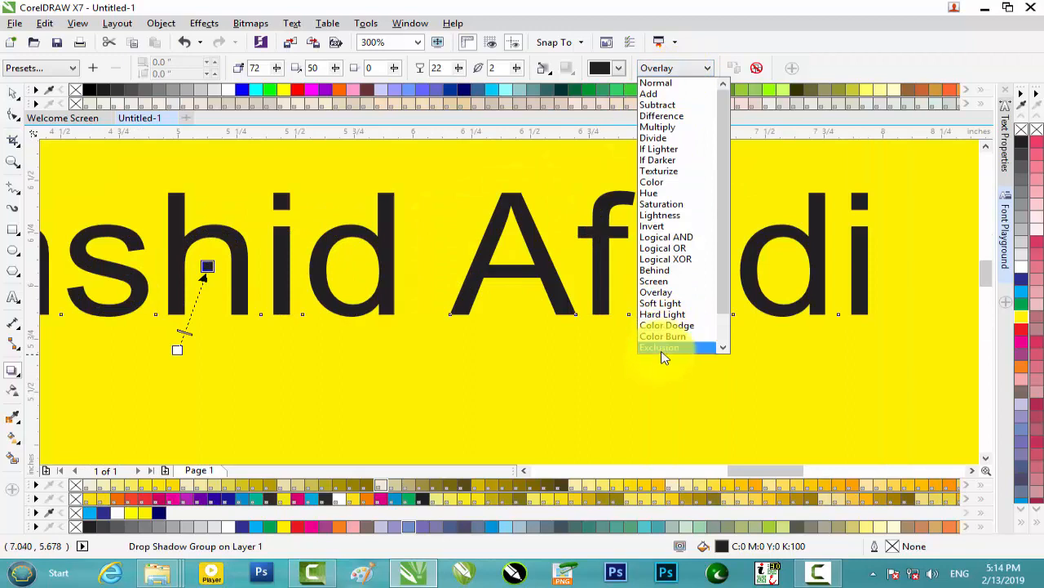
click(667, 351)
click(667, 64)
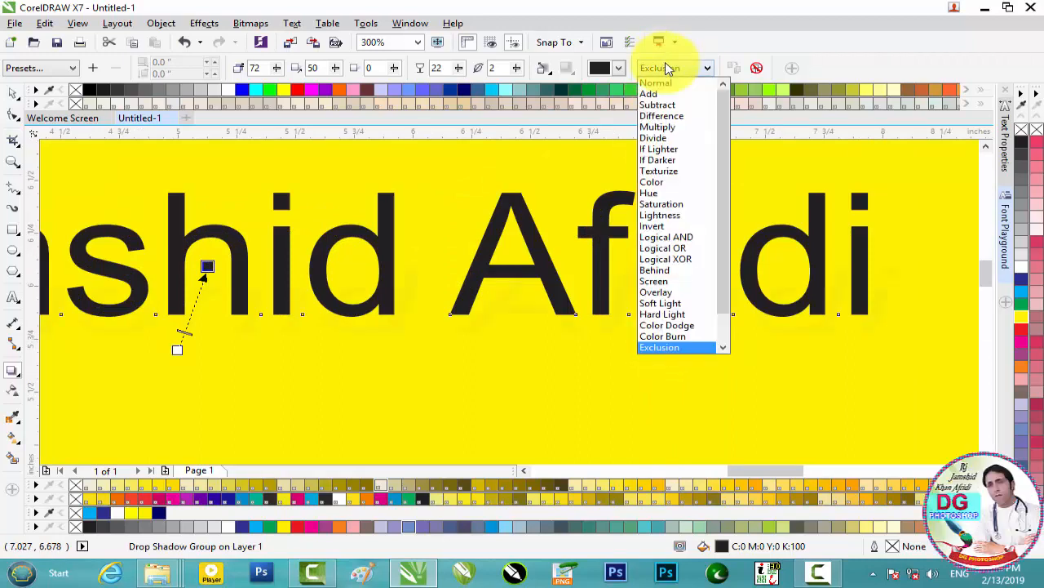
click(661, 146)
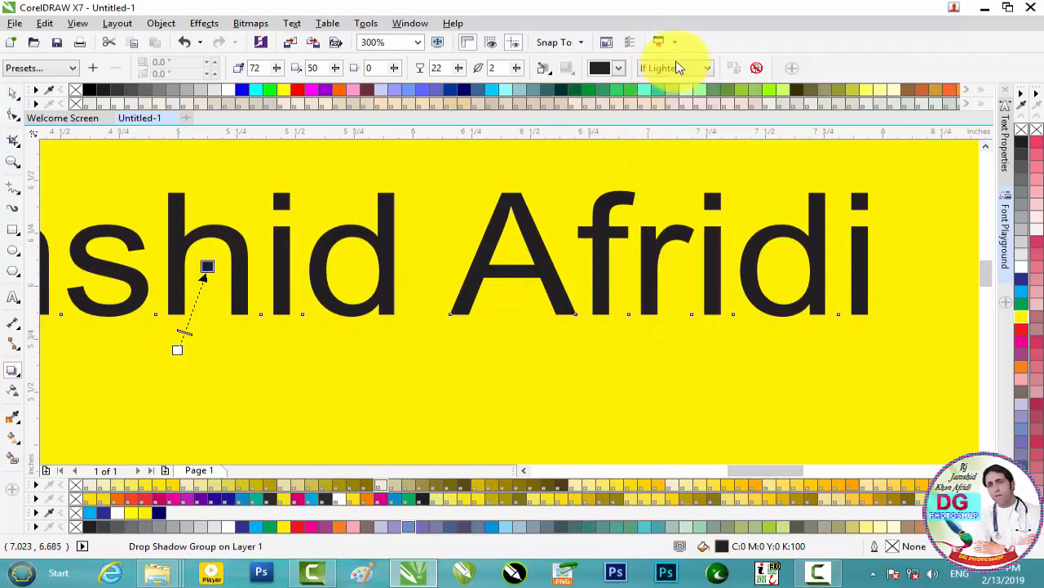
Set the merge mode of the name text's shadow to Subtract.
click(674, 68)
click(660, 103)
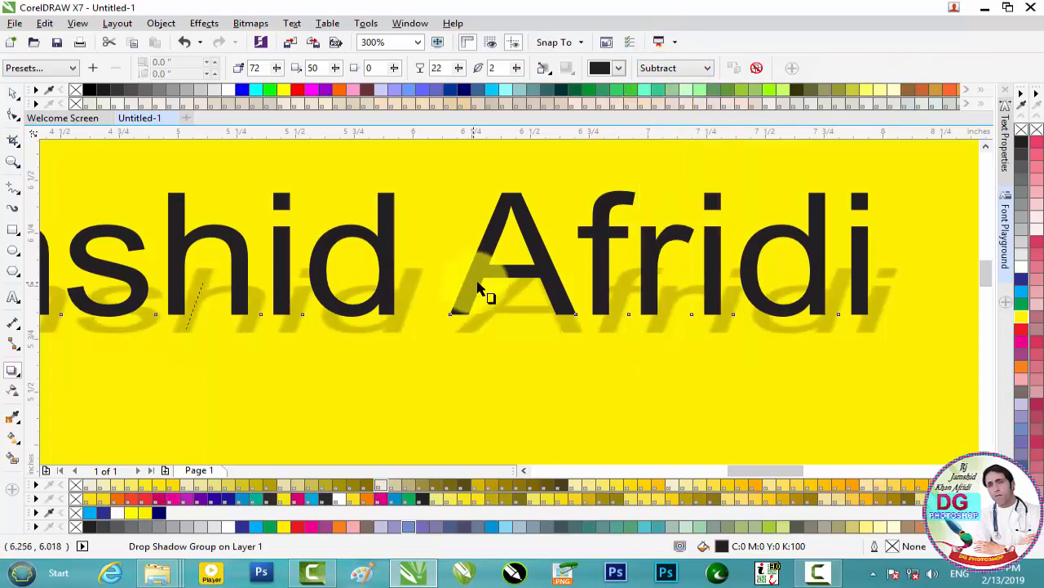
scroll(485, 291, down, 4)
Select the name text together with its drop shadow and delete it from the yellow rectangle.
click(16, 95)
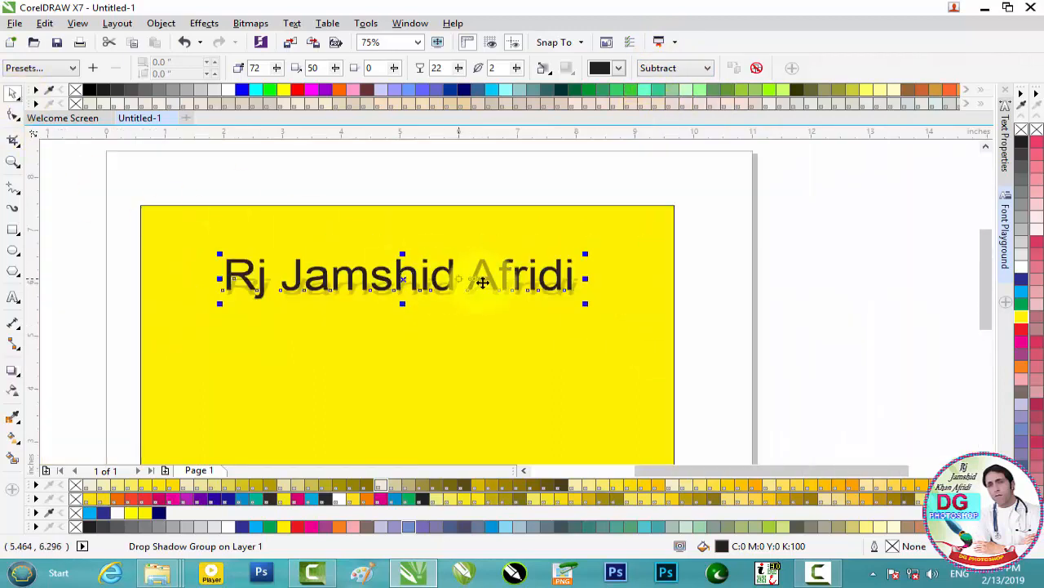
scroll(408, 275, down, 1)
scroll(408, 272, up, 1)
scroll(408, 272, down, 1)
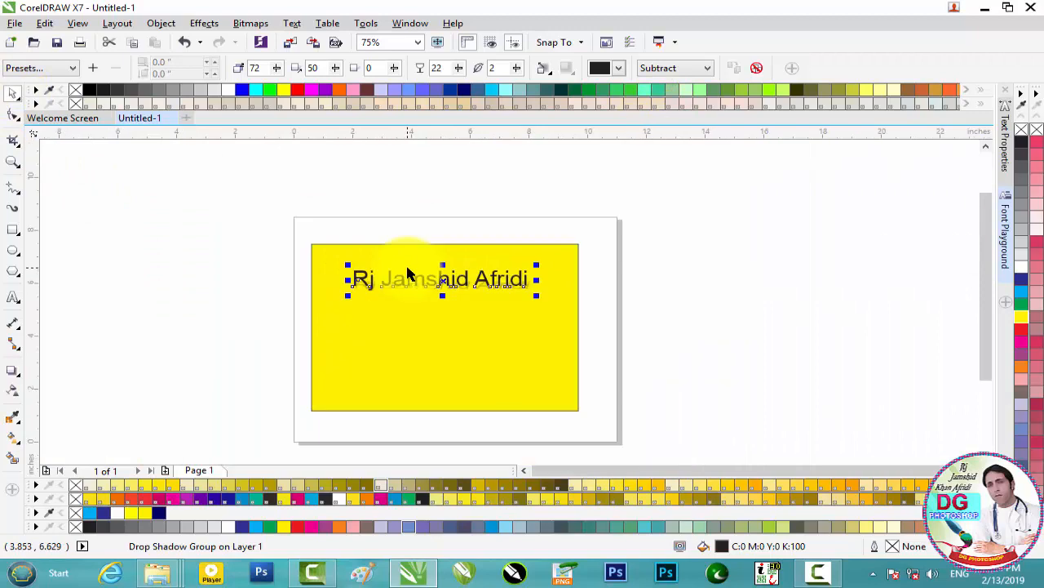
drag(258, 218, 592, 352)
scroll(513, 305, up, 1)
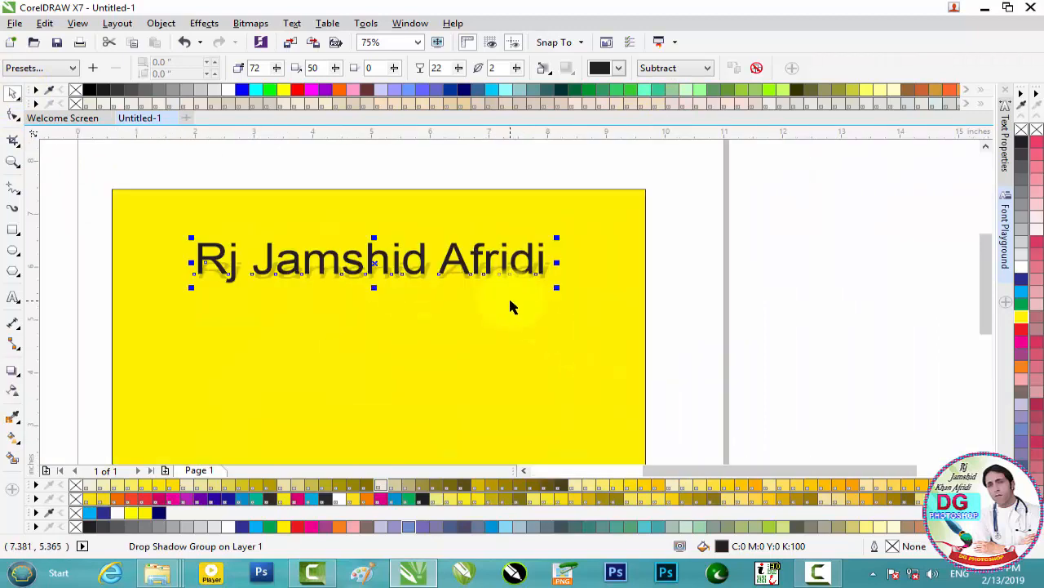
key(Delete)
Remove the yellow rectangle's outline and hide the Text Properties and Font Playground dockers.
scroll(419, 300, down, 1)
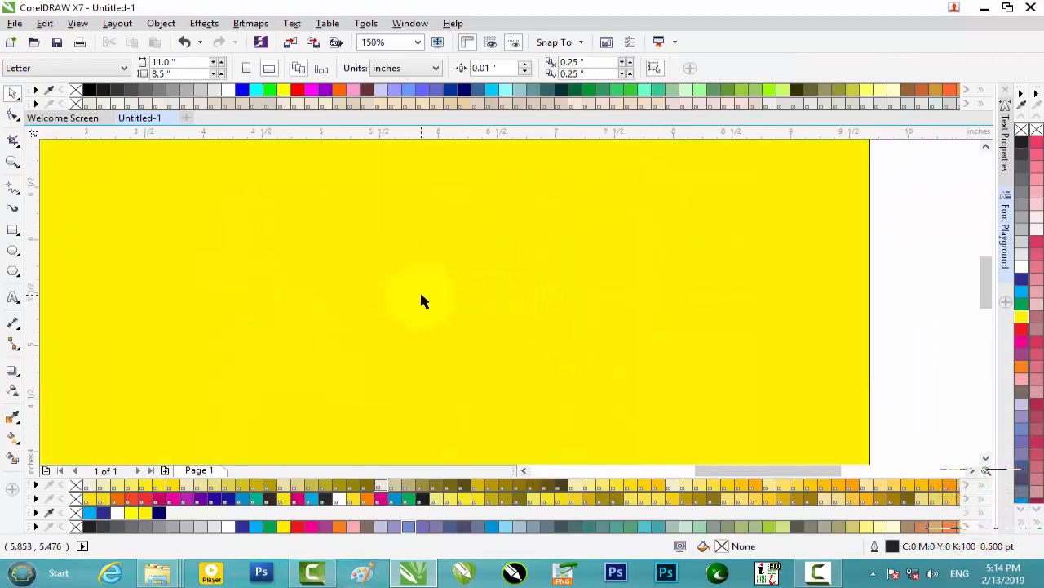
right_click(330, 271)
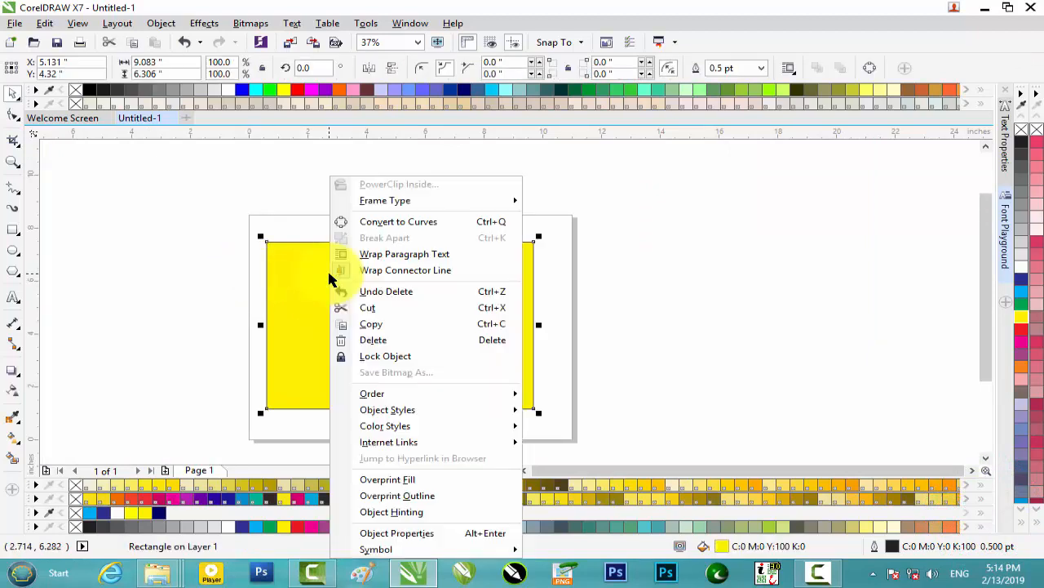
click(887, 201)
scroll(331, 268, up, 2)
scroll(331, 268, down, 2)
right_click(1021, 131)
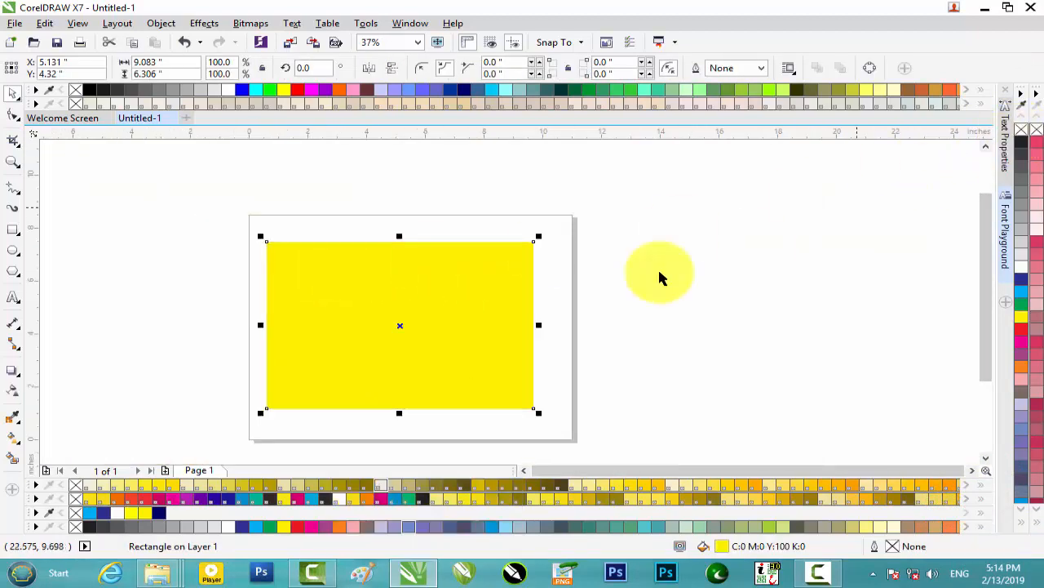
click(1008, 92)
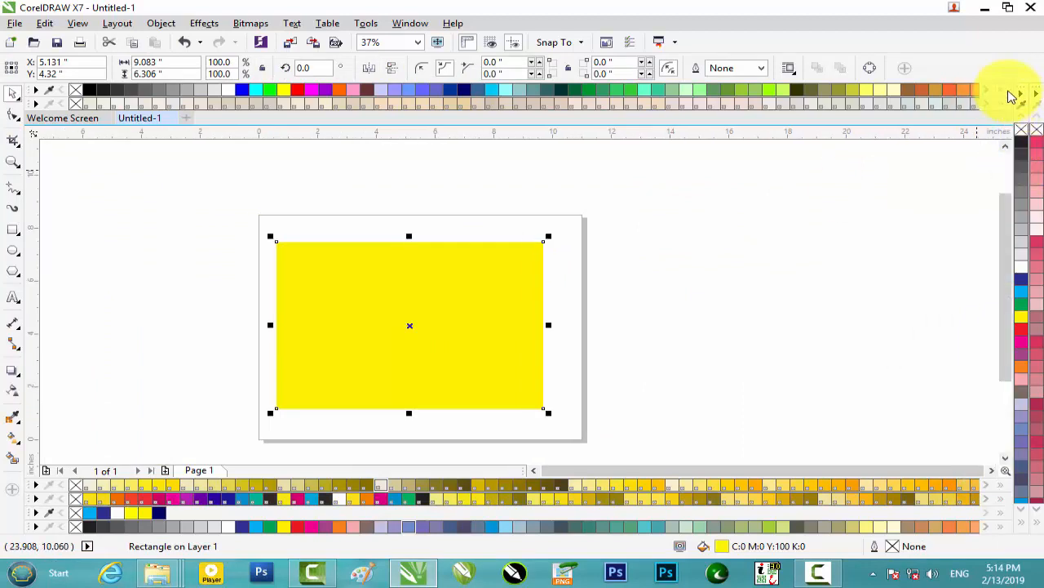
scroll(377, 289, up, 1)
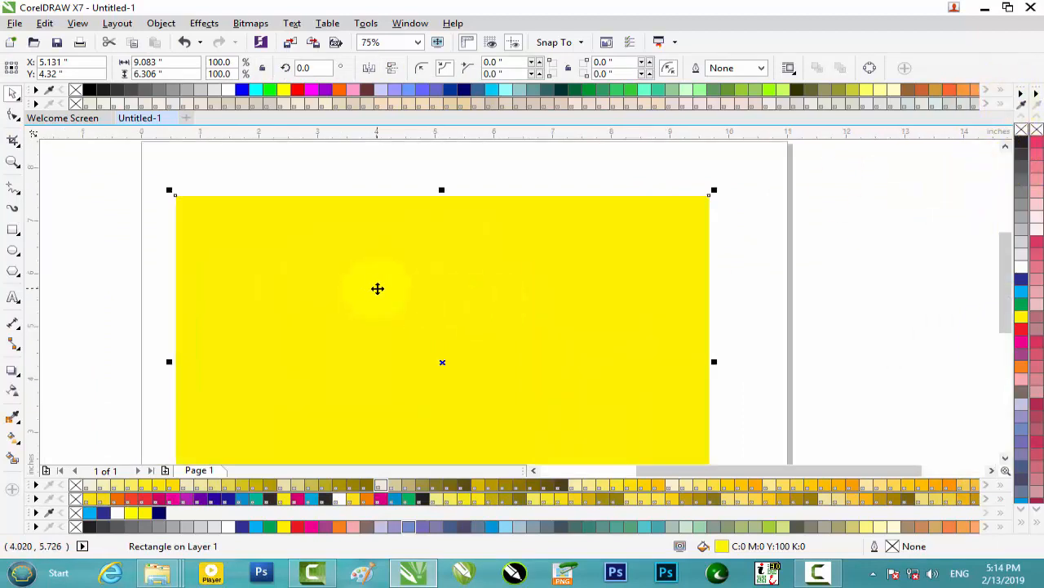
scroll(376, 291, down, 1)
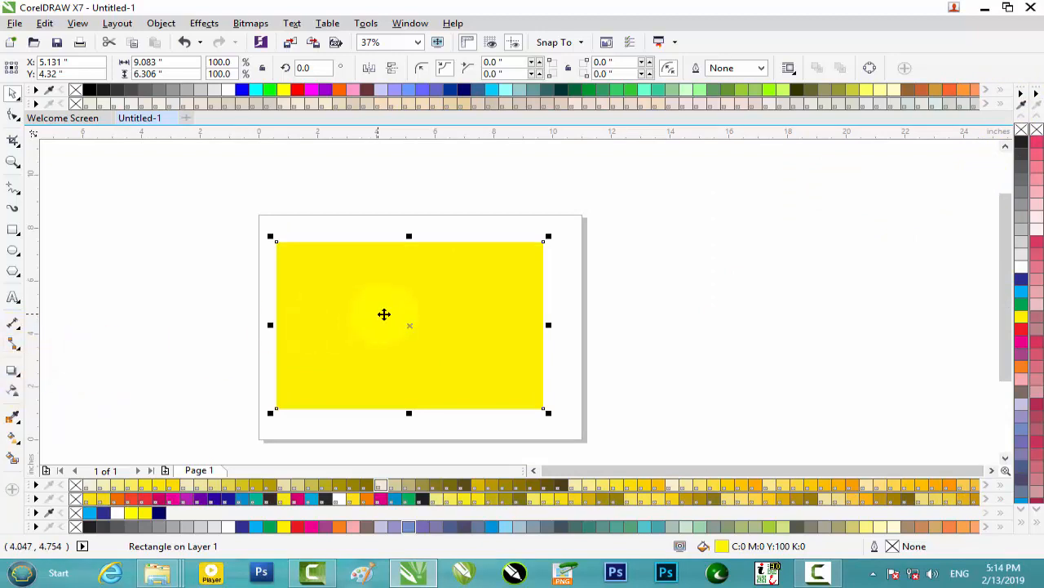
click(742, 305)
click(471, 303)
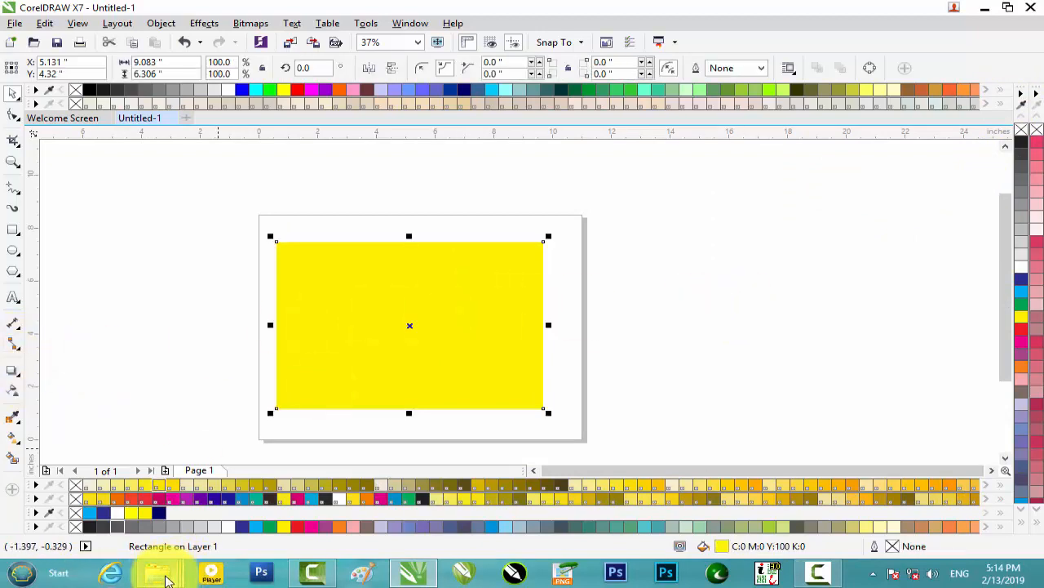
Switch to File Explorer and look through the pictures in the mix folder.
mouse_move(170, 577)
click(455, 496)
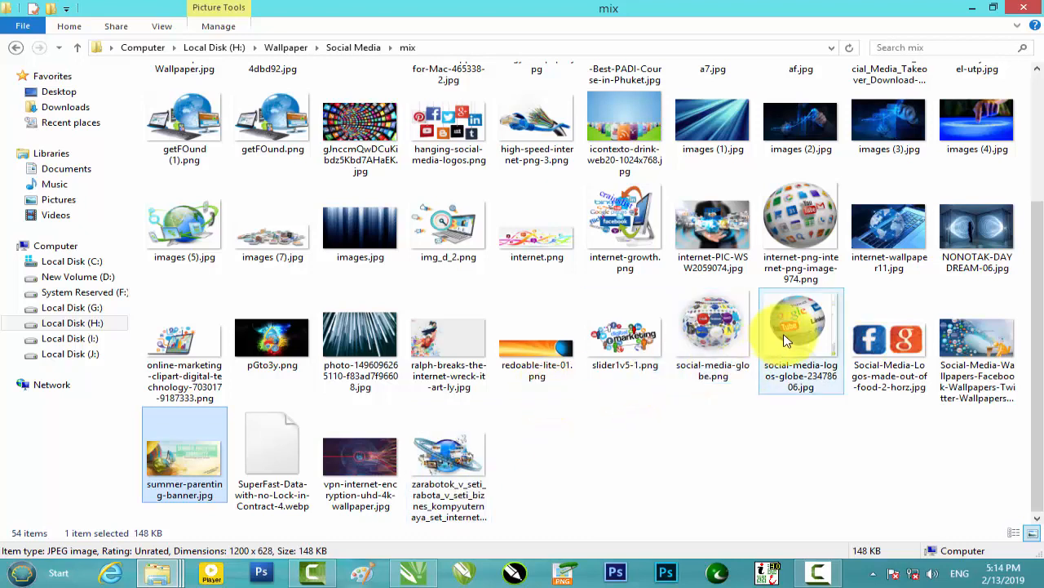
mouse_move(783, 340)
scroll(782, 340, up, 3)
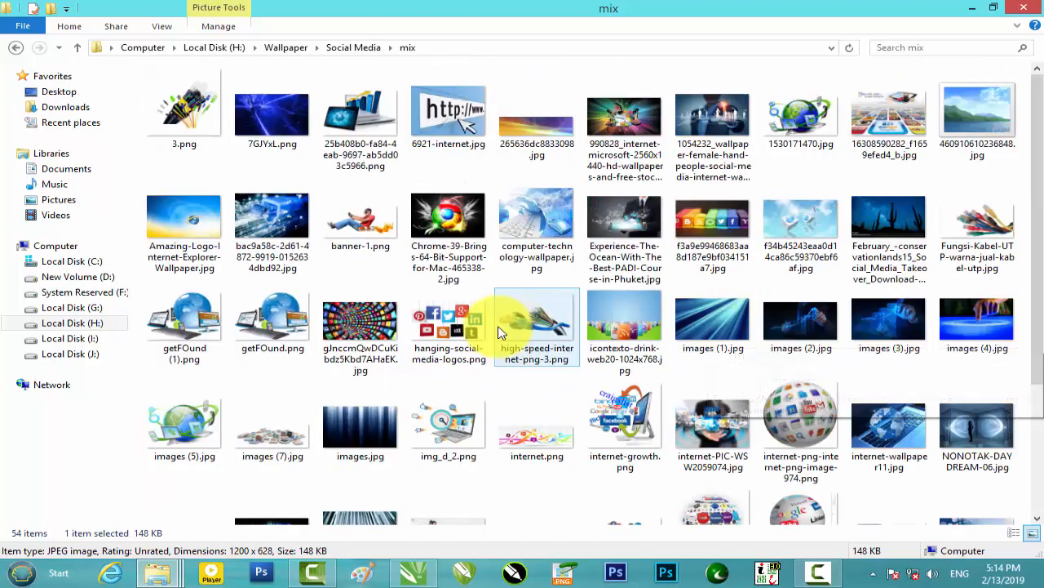
Go back up from the mix folder to the Wallpaper folder and open the flex design folder.
click(15, 48)
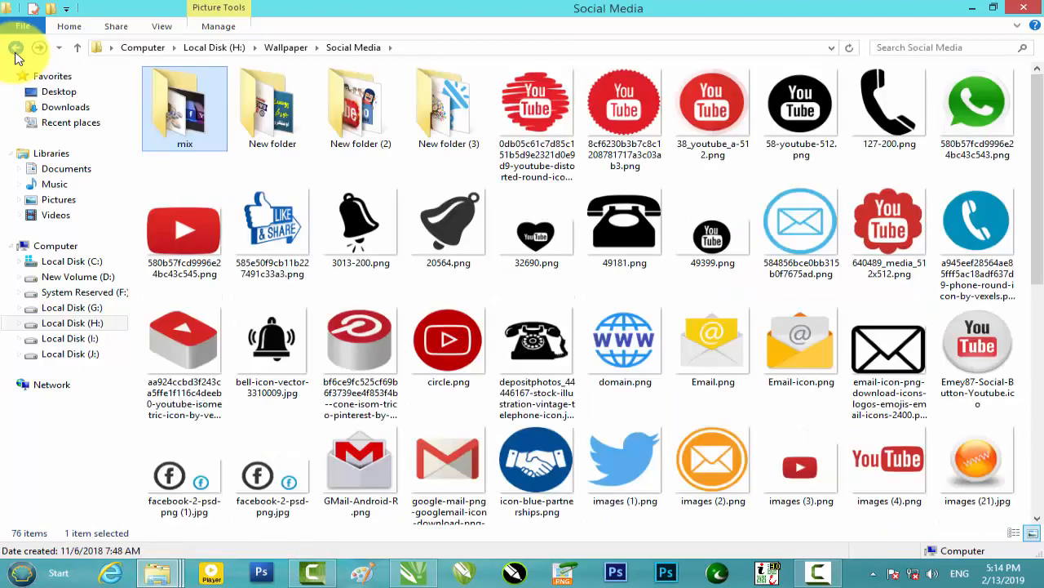
click(16, 49)
scroll(490, 261, down, 3)
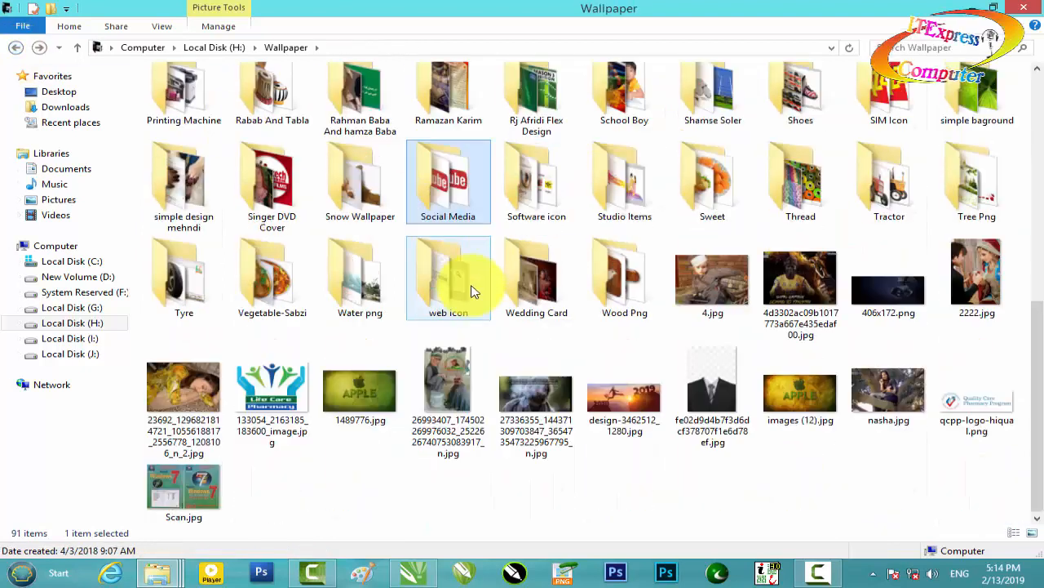
scroll(538, 245, up, 2)
double_click(533, 290)
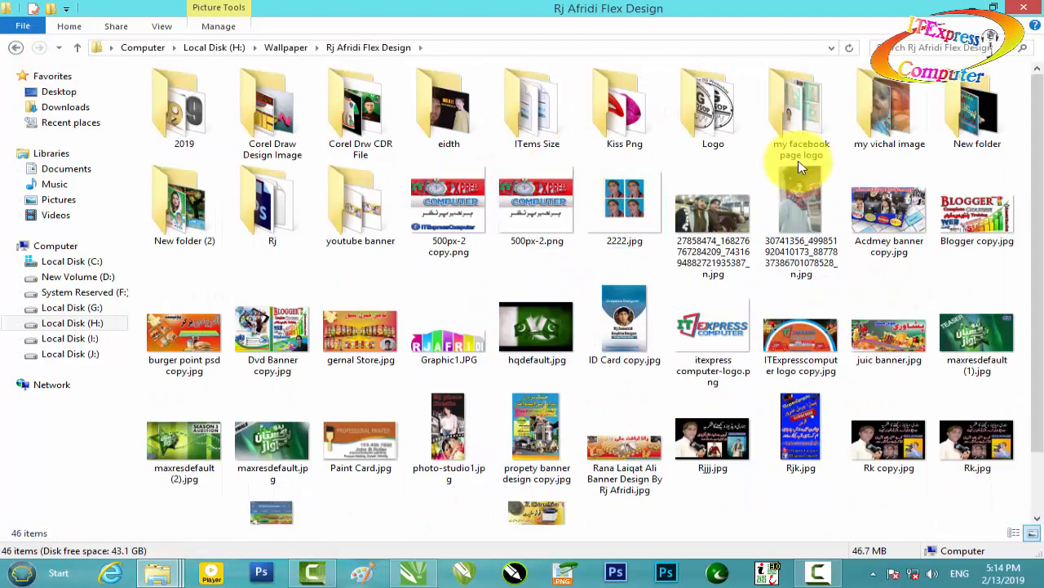
Look through the my facebook page logo and my vichal image folders for a suitable picture.
double_click(821, 147)
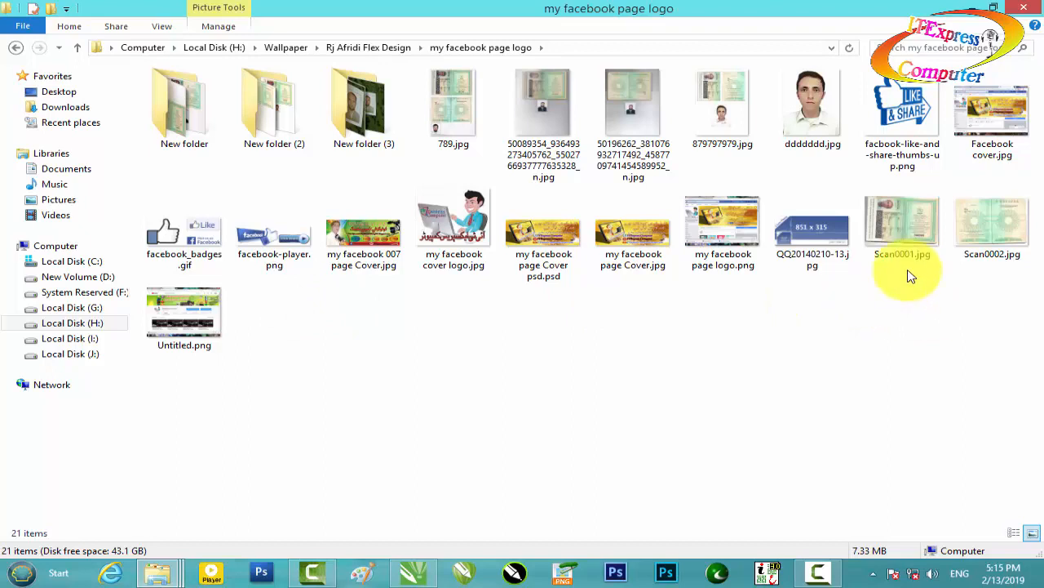
click(19, 51)
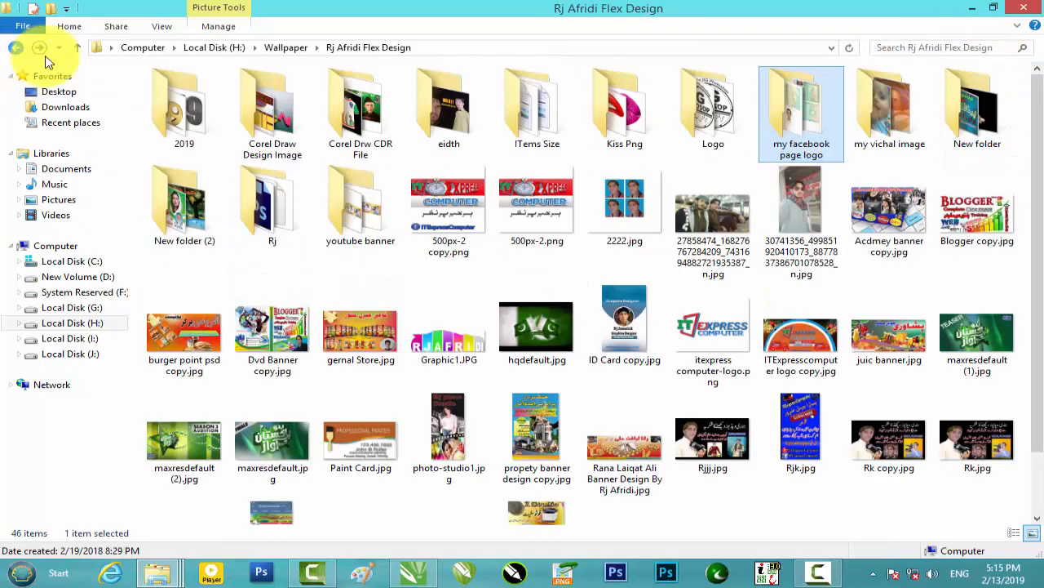
double_click(799, 152)
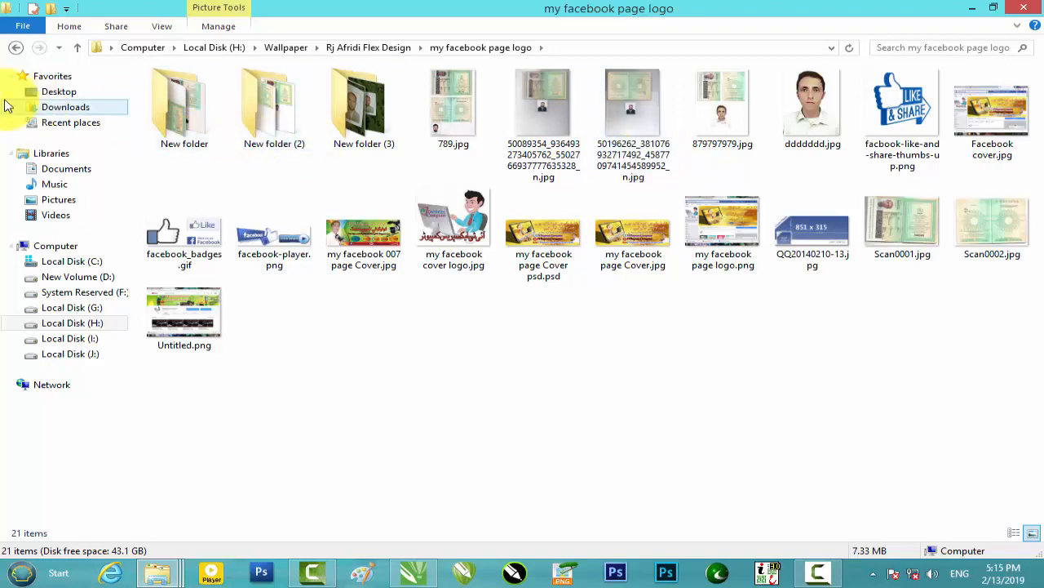
click(14, 50)
double_click(865, 130)
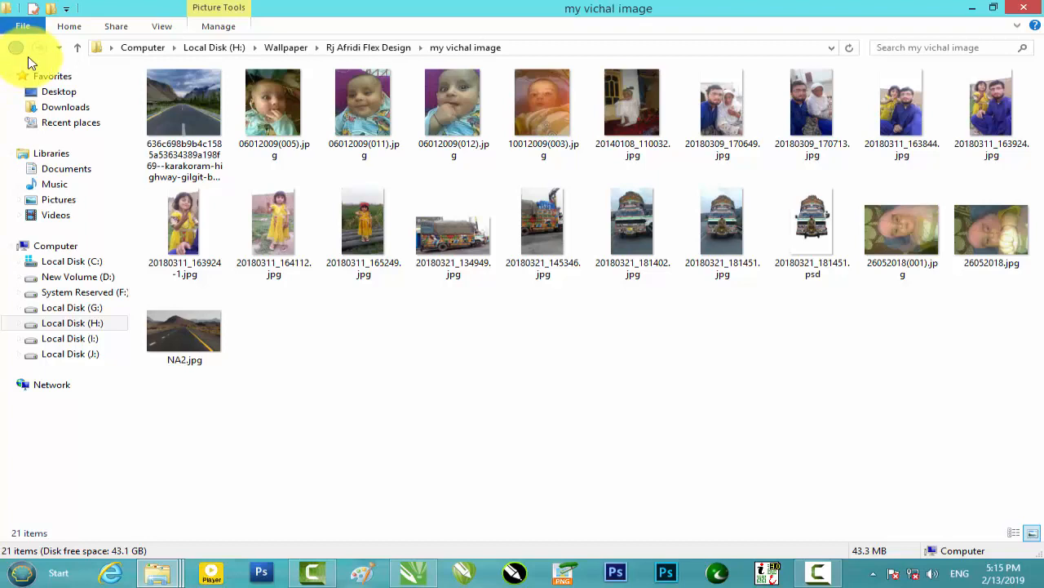
click(15, 49)
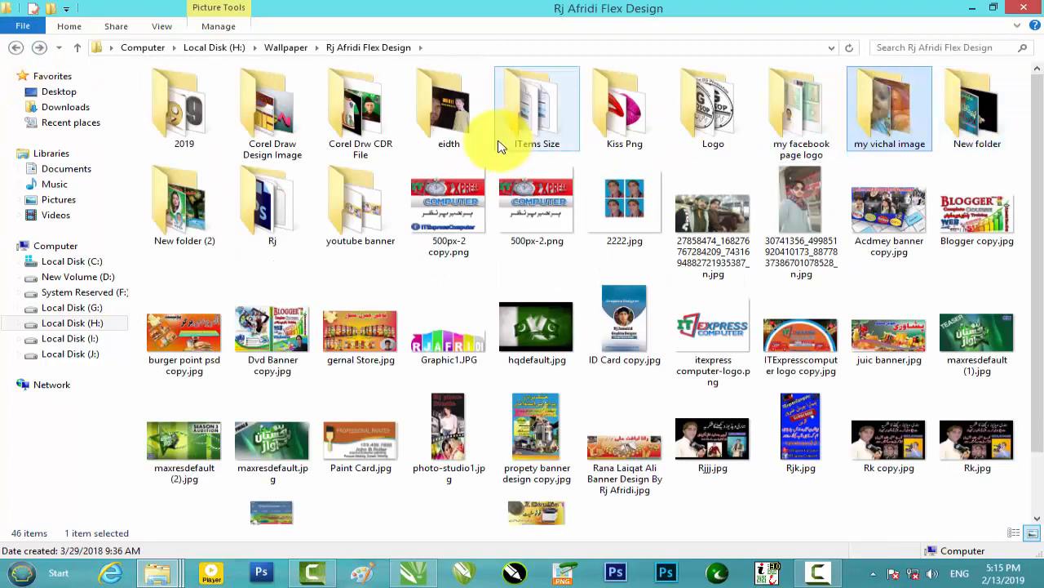
Open the Logo folder and refresh its file list.
double_click(702, 131)
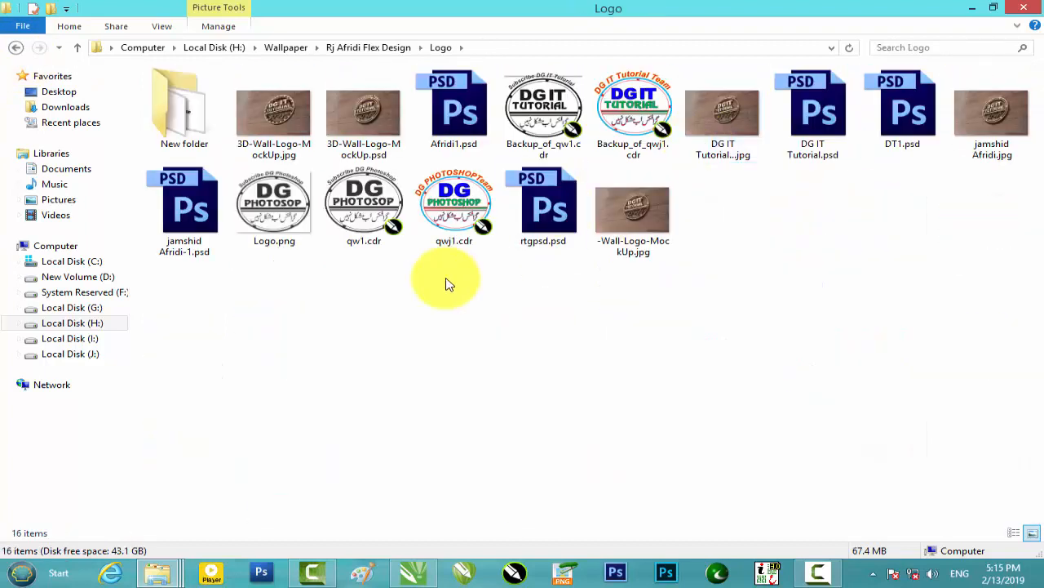
right_click(469, 295)
click(528, 354)
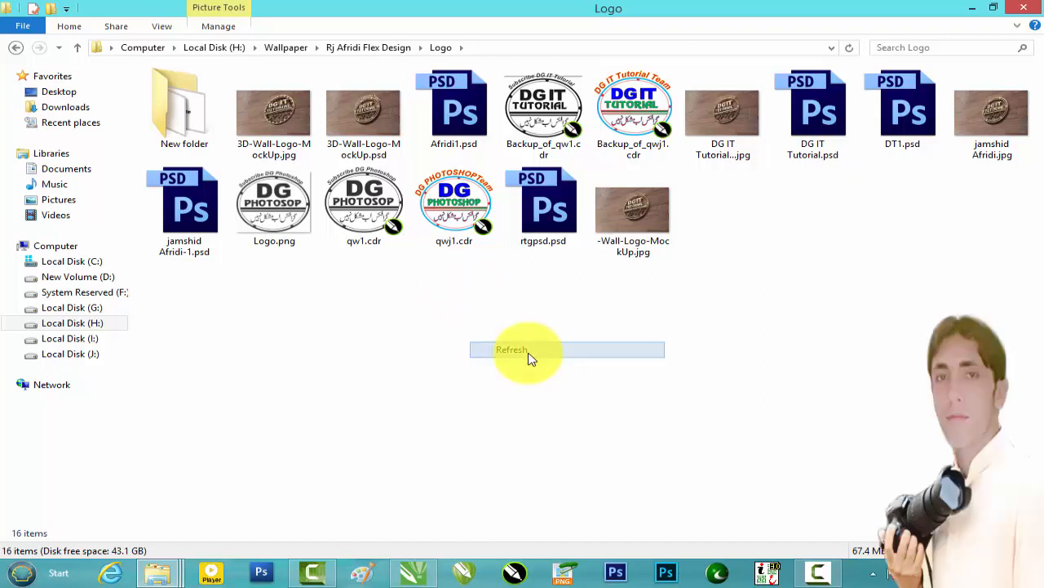
Place Logo.png from the Logo folder onto the yellow rectangle in CorelDRAW, scale it to about 60.5%, and move it near the rectangle's upper edge.
drag(275, 233, 346, 320)
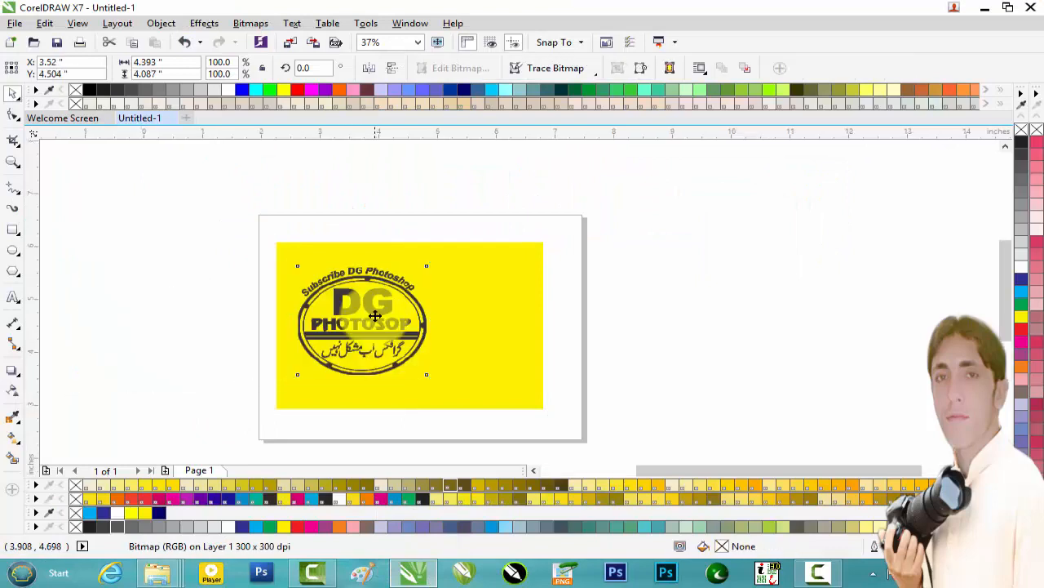
scroll(369, 317, up, 2)
drag(482, 213, 429, 261)
drag(357, 300, 430, 229)
click(849, 266)
click(439, 261)
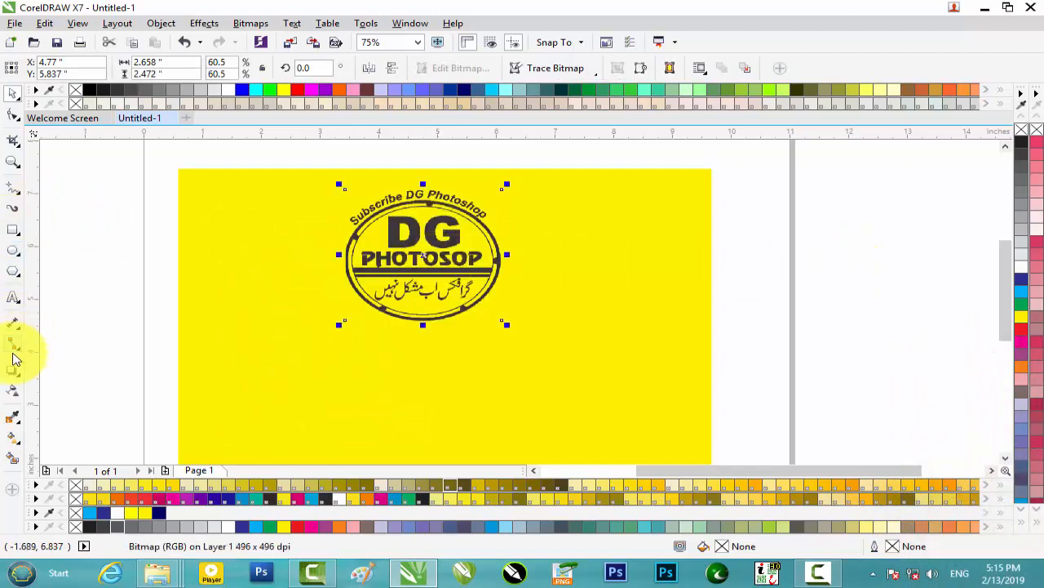
Cast a perspective drop shadow from the logo's upper edge straight down past its lower edge, at an angle of about 268 degrees.
click(10, 372)
drag(426, 196, 423, 335)
scroll(425, 245, up, 4)
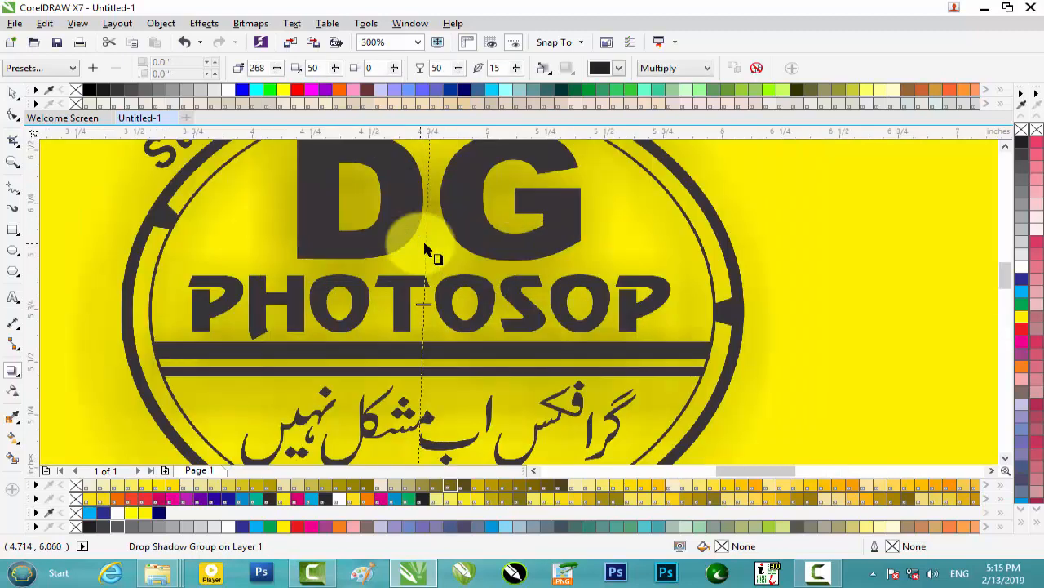
Apply the Flat Top Left shadow preset to the logo and redirect the shadow down and right, offset about 0.173" and -0.146".
click(72, 67)
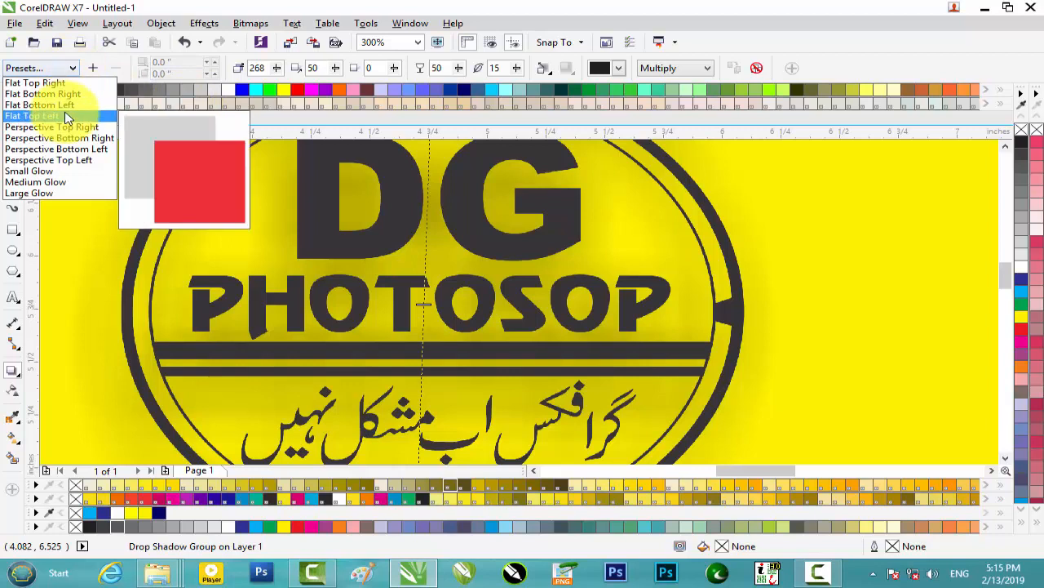
click(69, 111)
scroll(119, 93, down, 2)
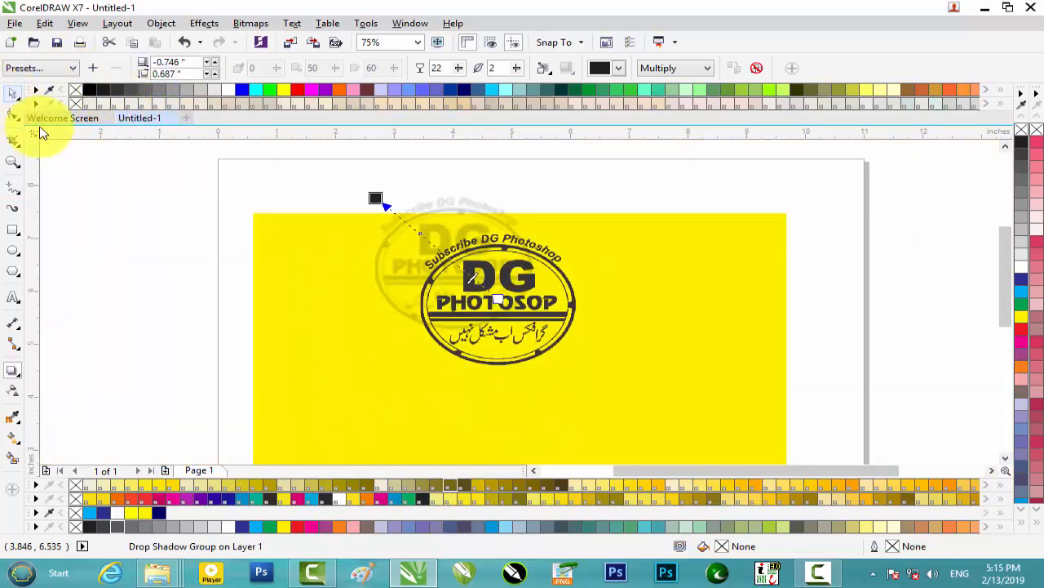
drag(375, 199, 587, 366)
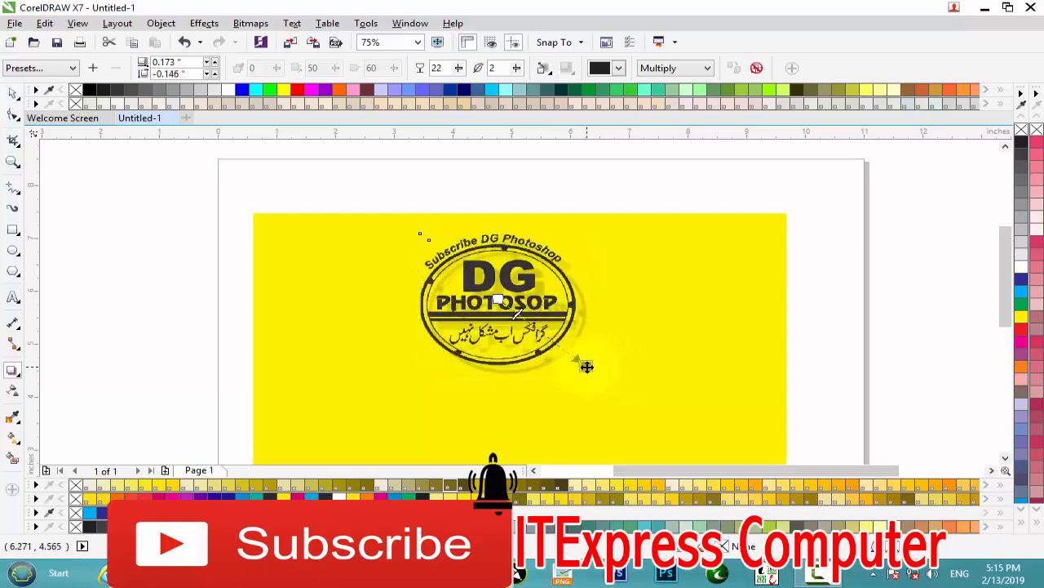